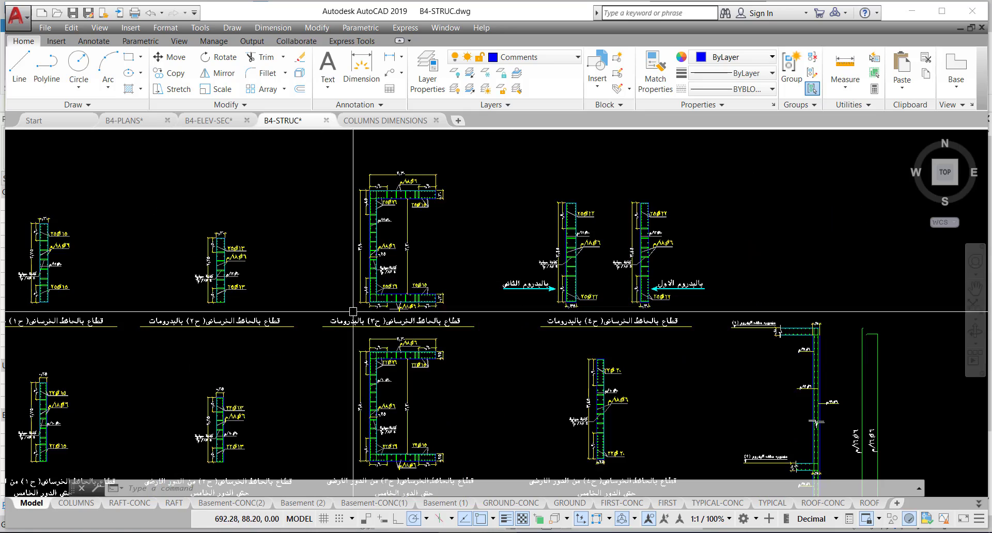
Examine the concrete wall section details ح١ to ح٤ for the basements, ground to fifth floor and remaining floors in the structural drawing
{"action": "scroll", "coordinate": [353, 355], "scroll_direction": "up", "scroll_amount": 1}
{"action": "middle_click_drag", "start_coordinate": [353, 354], "coordinate": [352, 308]}
{"action": "scroll", "coordinate": [452, 291], "scroll_direction": "up", "scroll_amount": 1}
{"action": "scroll", "coordinate": [495, 285], "scroll_direction": "down", "scroll_amount": 1}
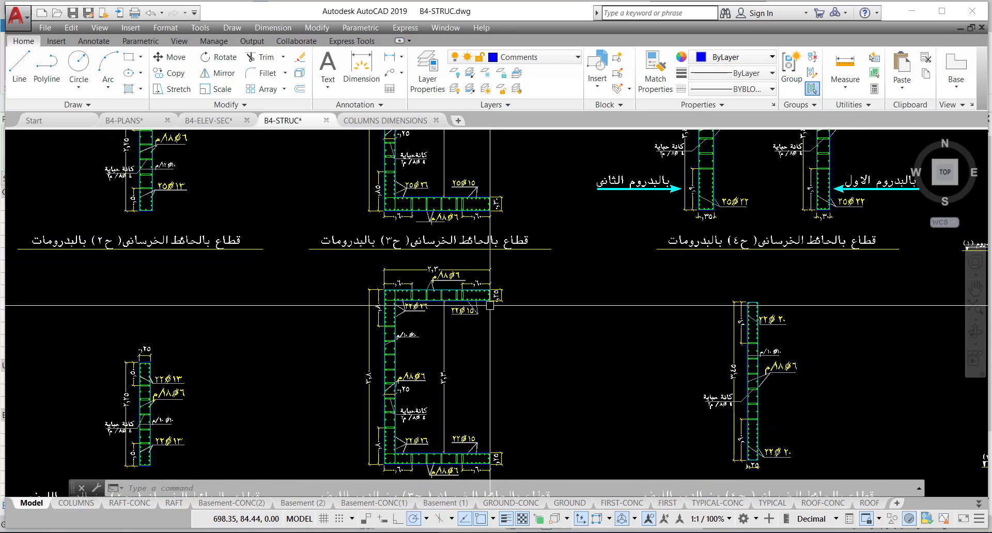
{"action": "middle_click_drag", "start_coordinate": [413, 282], "coordinate": [398, 232]}
{"action": "middle_click_drag", "start_coordinate": [444, 335], "coordinate": [457, 259]}
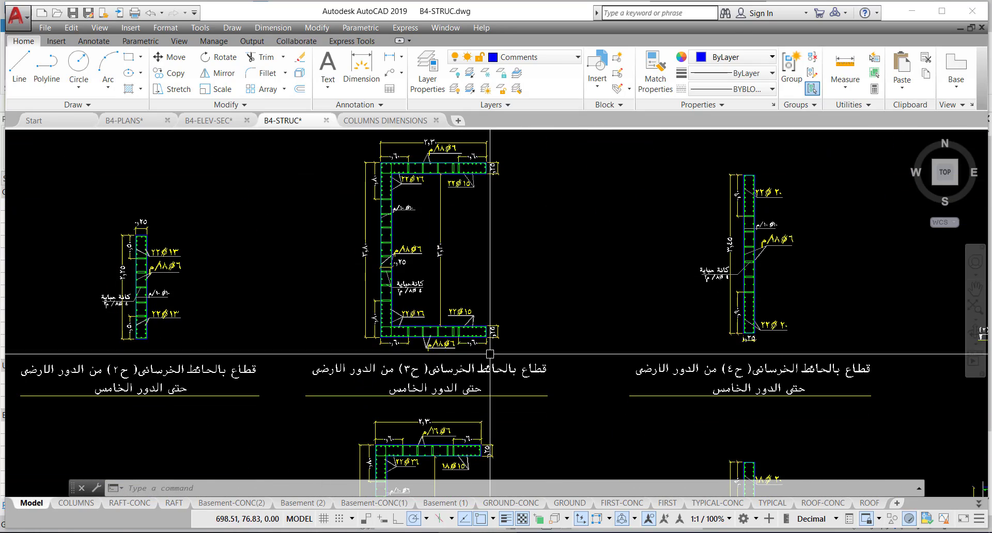
{"action": "middle_click_drag", "start_coordinate": [443, 450], "coordinate": [502, 170]}
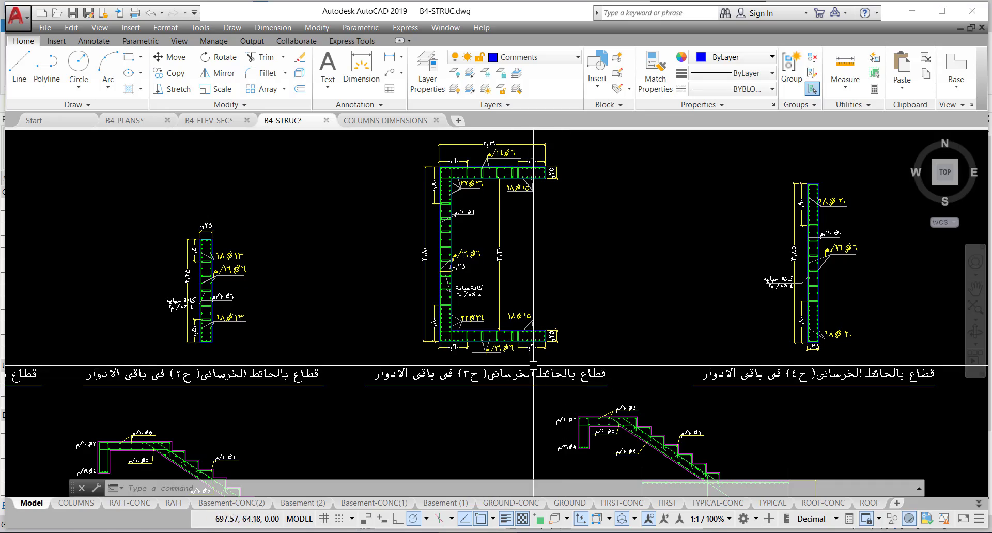
{"action": "scroll", "coordinate": [543, 261], "scroll_direction": "down", "scroll_amount": 1}
{"action": "middle_click_drag", "start_coordinate": [540, 269], "coordinate": [532, 345]}
{"action": "scroll", "coordinate": [531, 345], "scroll_direction": "down", "scroll_amount": 1}
{"action": "middle_click_drag", "start_coordinate": [481, 276], "coordinate": [509, 326]}
{"action": "scroll", "coordinate": [422, 268], "scroll_direction": "up", "scroll_amount": 1}
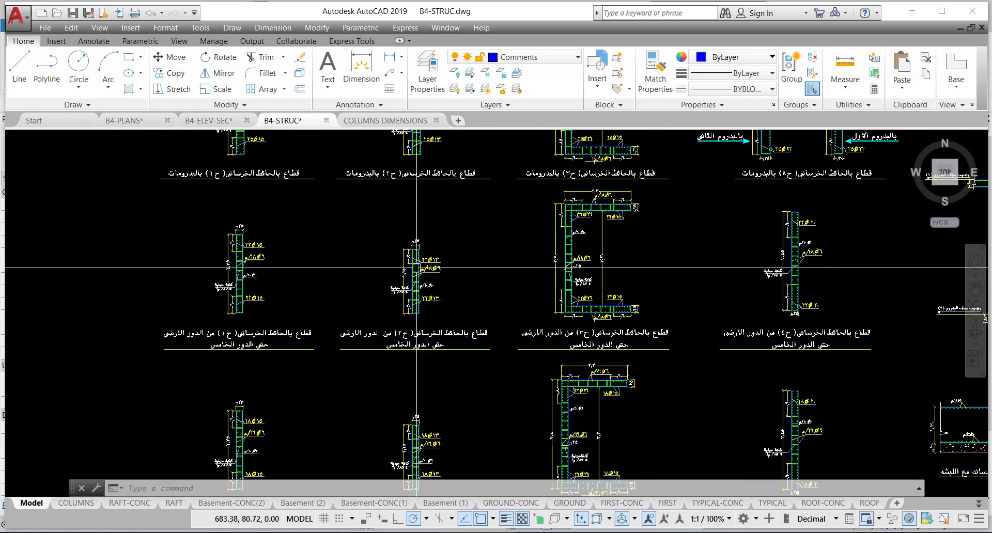
{"action": "middle_click_drag", "start_coordinate": [412, 304], "coordinate": [399, 340]}
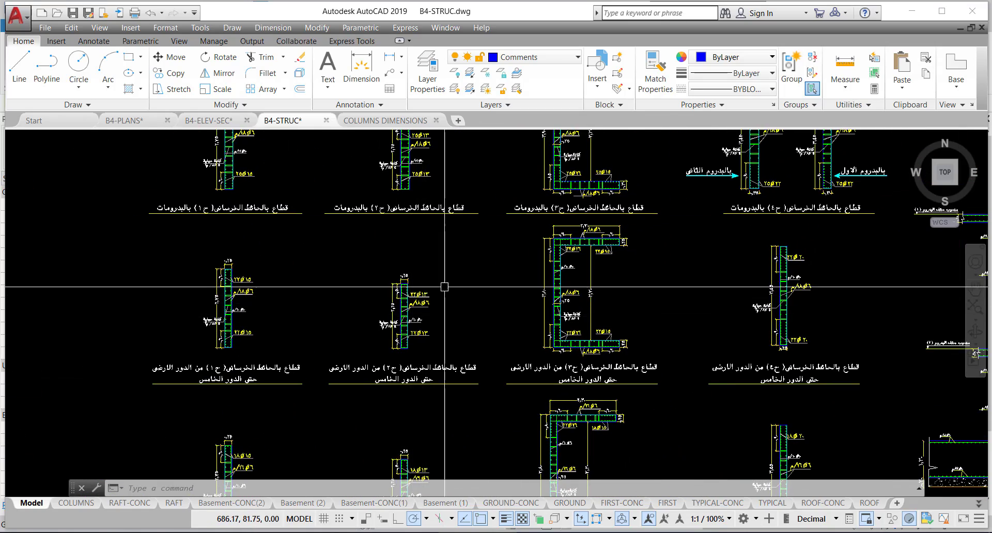
{"action": "middle_click_drag", "start_coordinate": [445, 286], "coordinate": [390, 393]}
Switch to Revit and duplicate the Generic - 200mm structural wall type under the name "Wall 30 cm"
{"action": "key", "text": "alt+Tab"}
{"action": "left_click", "coordinate": [78, 52]}
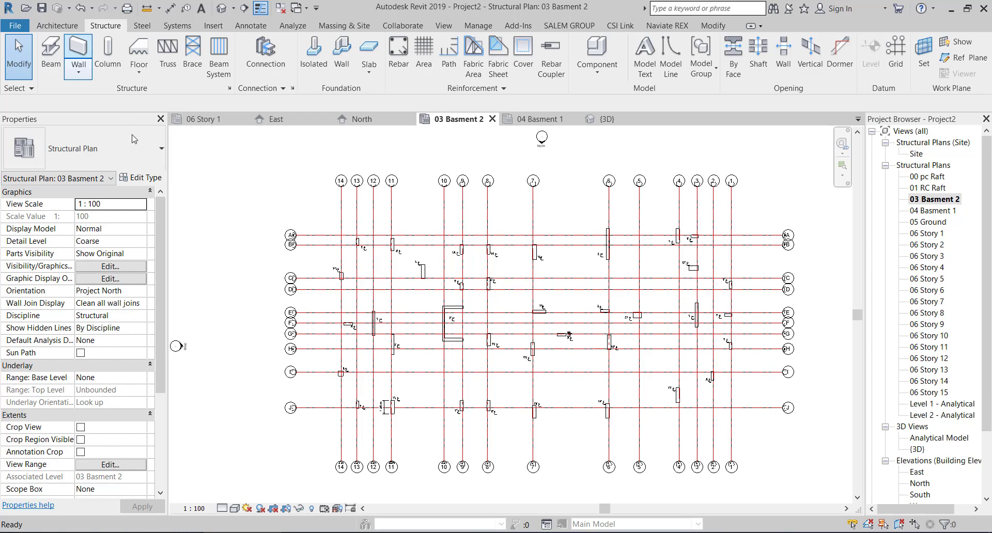
{"action": "left_click", "coordinate": [156, 179]}
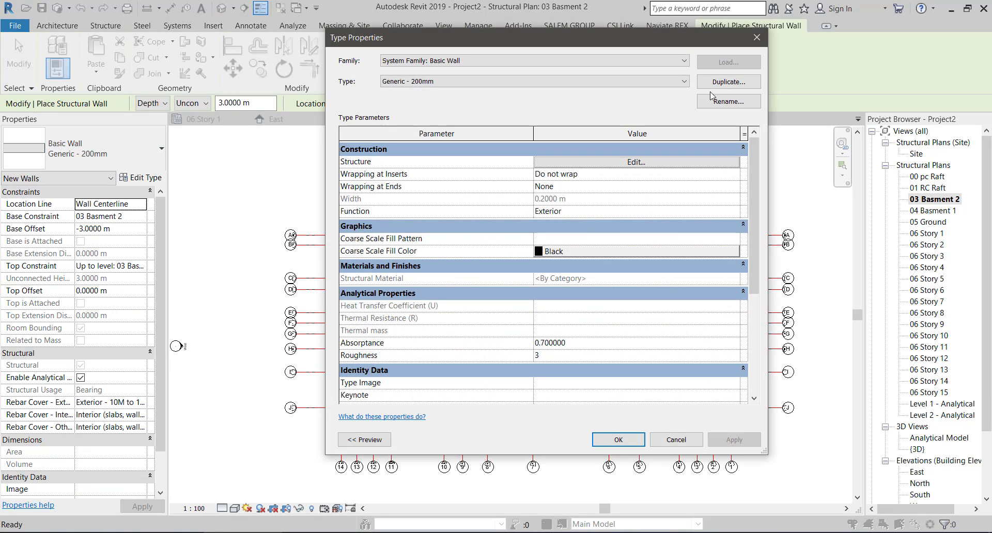
{"action": "left_click", "coordinate": [713, 83]}
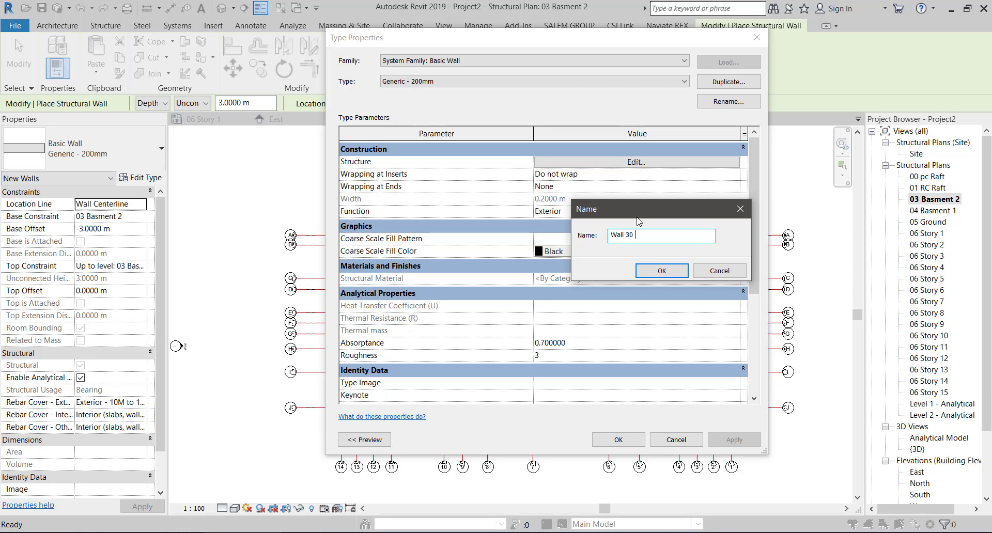
{"action": "left_click", "coordinate": [662, 271]}
Set the Wall 30 cm structure layer to 0.3 m thickness with the material Concrete - Cast-in-Place Concrete - 35 MPa
{"action": "left_click", "coordinate": [634, 164]}
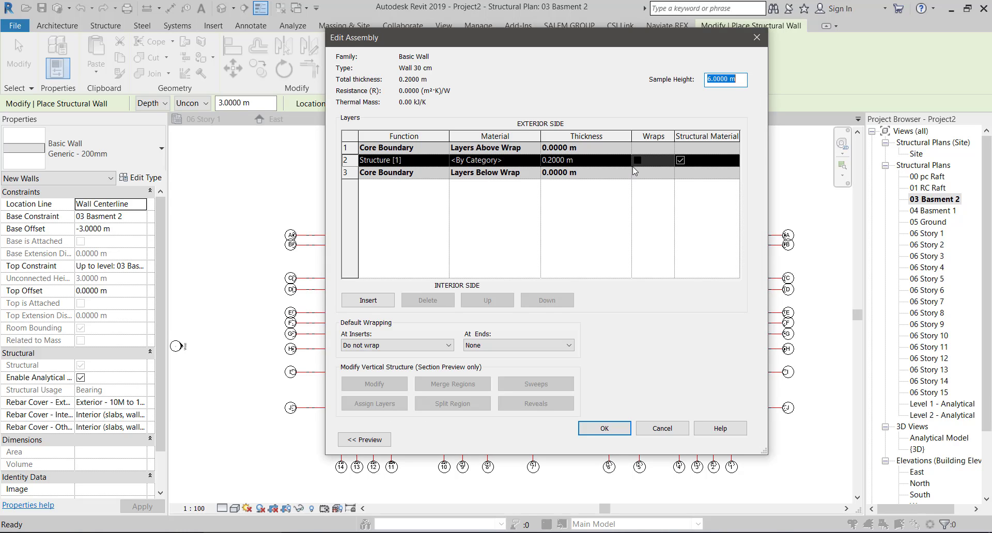
{"action": "left_click", "coordinate": [623, 160]}
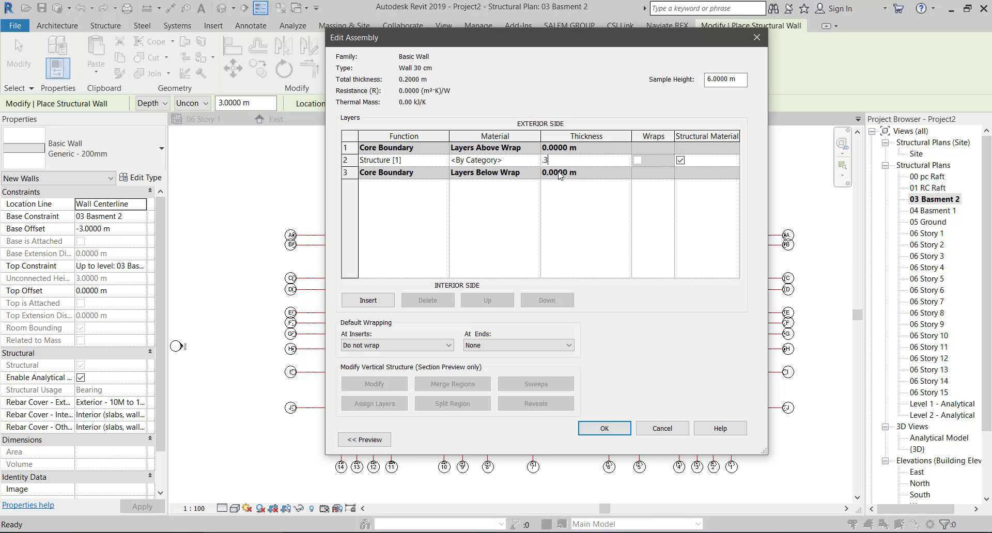
{"action": "left_click", "coordinate": [536, 160]}
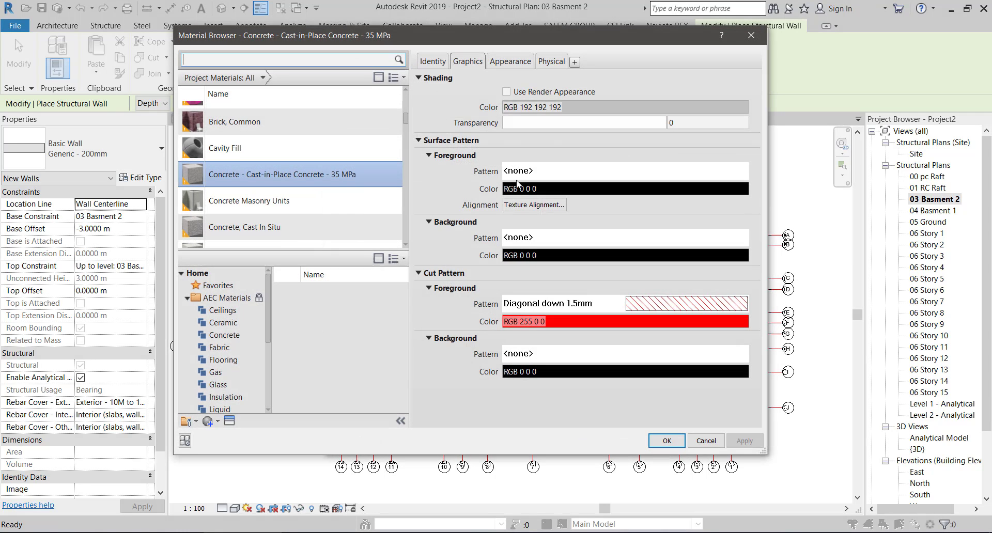
{"action": "left_click", "coordinate": [664, 442]}
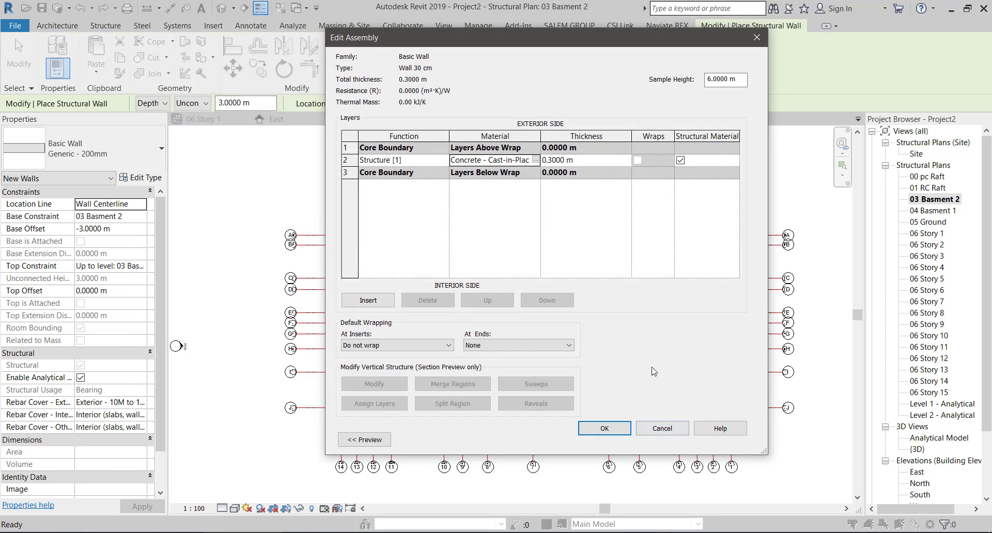
{"action": "left_click", "coordinate": [604, 429]}
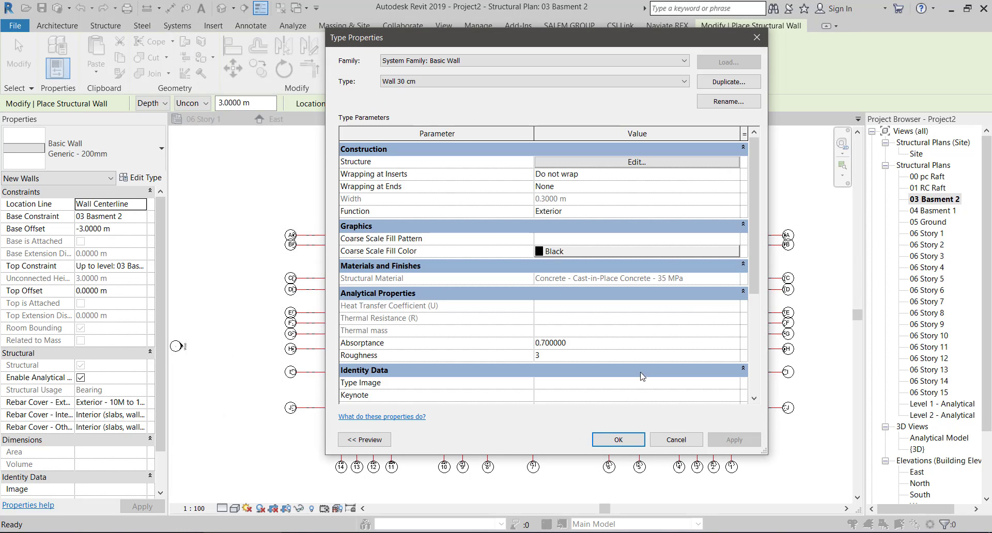
{"action": "left_click", "coordinate": [632, 441]}
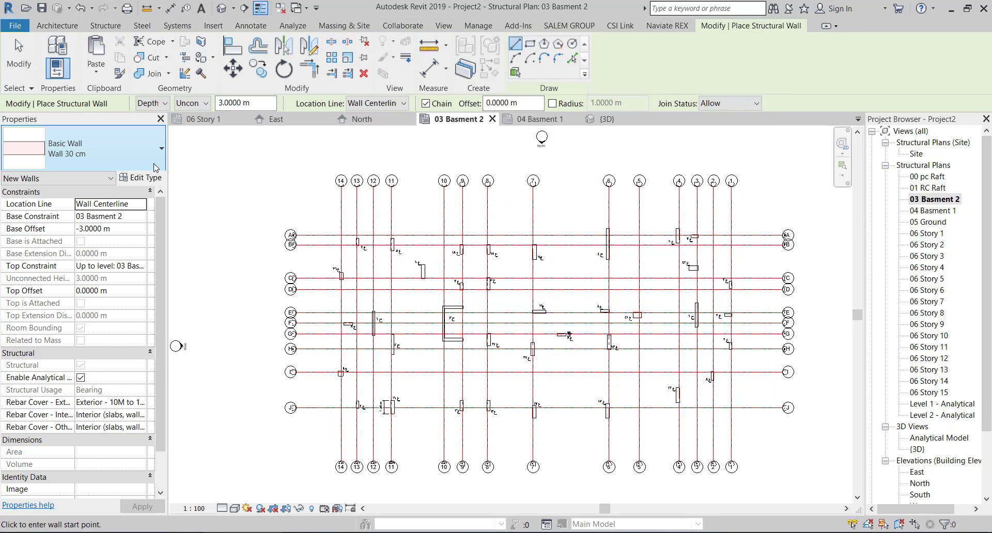
Duplicate the Wall 30 cm type under the name "Wall 35 cm"
{"action": "left_click", "coordinate": [144, 178]}
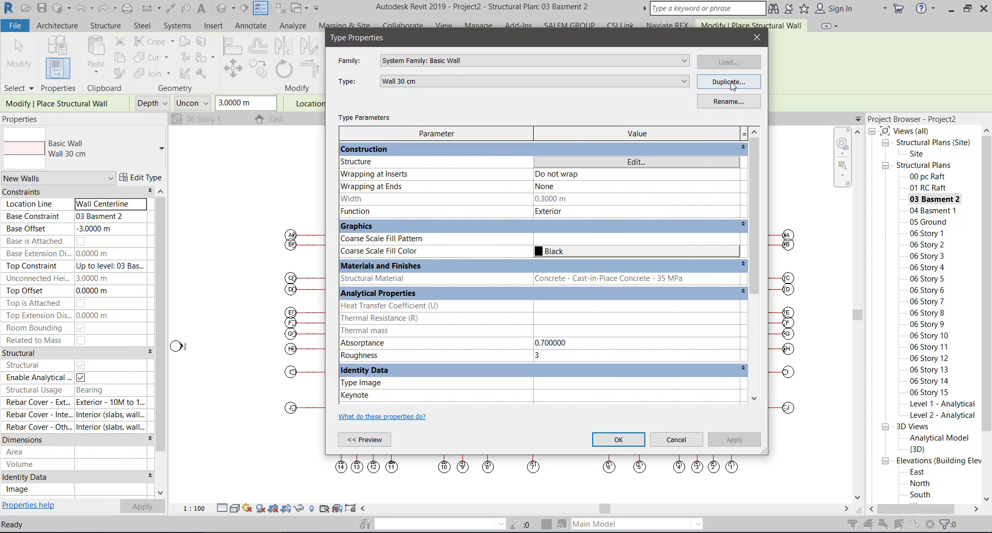
{"action": "left_click", "coordinate": [729, 82]}
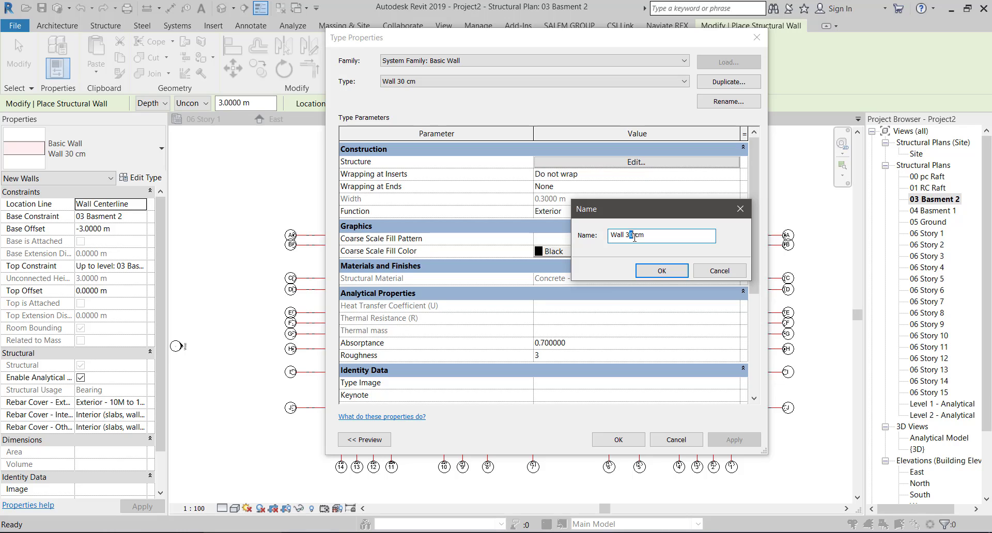
{"action": "left_click", "coordinate": [653, 274]}
Set the structure layer thickness of the Wall 35 cm type to 0.35 m
{"action": "left_click", "coordinate": [648, 151]}
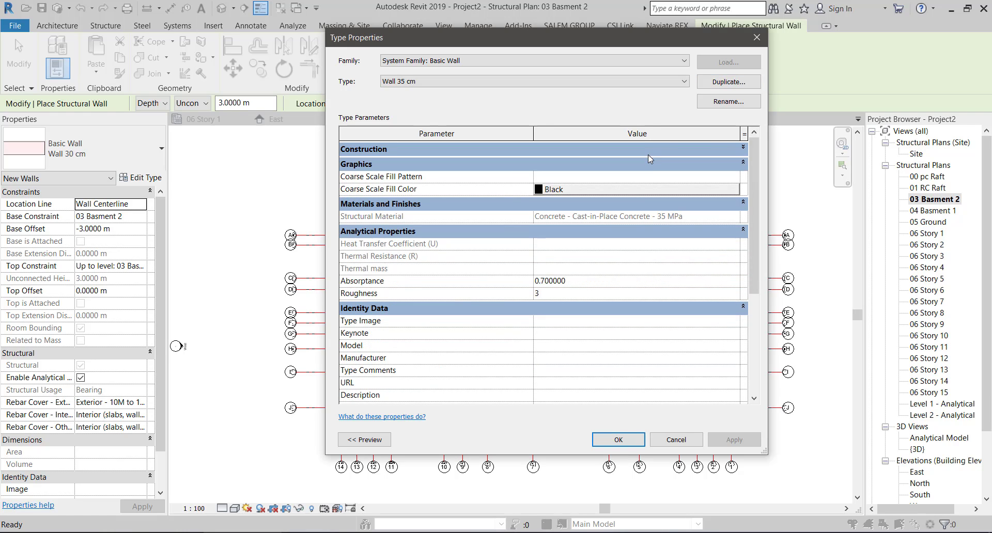
{"action": "left_click", "coordinate": [644, 162]}
{"action": "left_click", "coordinate": [647, 150]}
{"action": "left_click", "coordinate": [641, 161]}
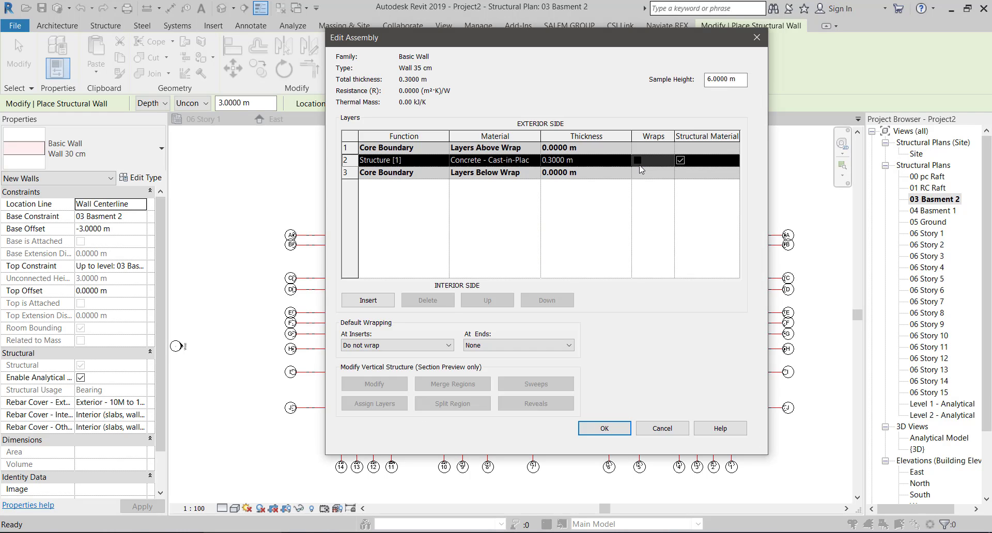
{"action": "left_click", "coordinate": [606, 162]}
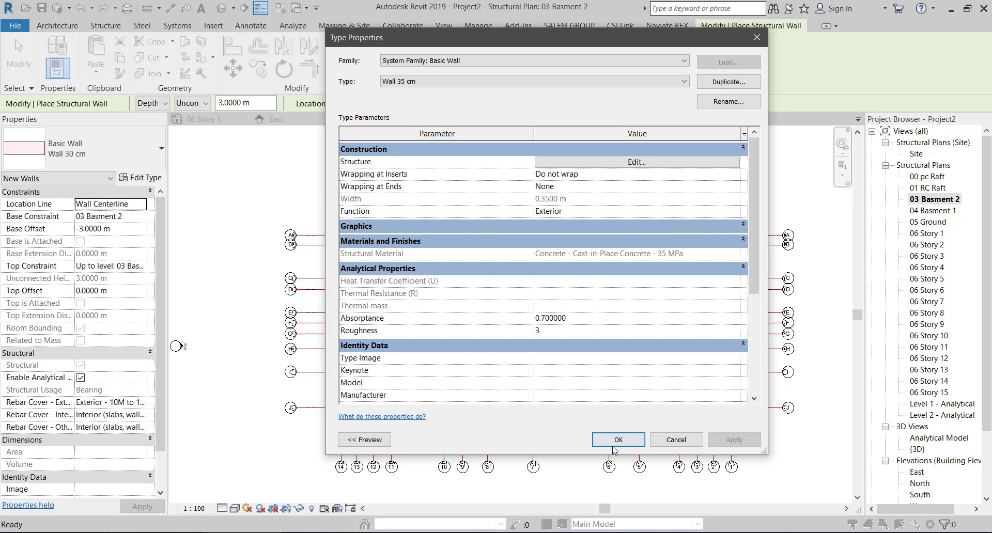
{"action": "left_click", "coordinate": [615, 445]}
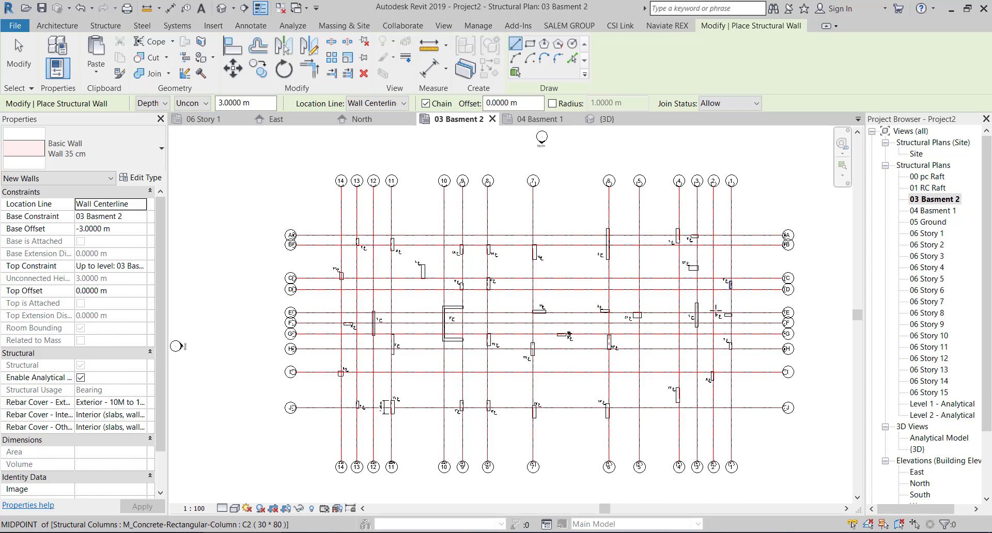
Draw a Wall 30 cm structural wall about 2.74 m long along the centreline of outline ح١ on grid 3, crossing grids E and F
{"action": "scroll", "coordinate": [715, 310], "scroll_direction": "up", "scroll_amount": 8}
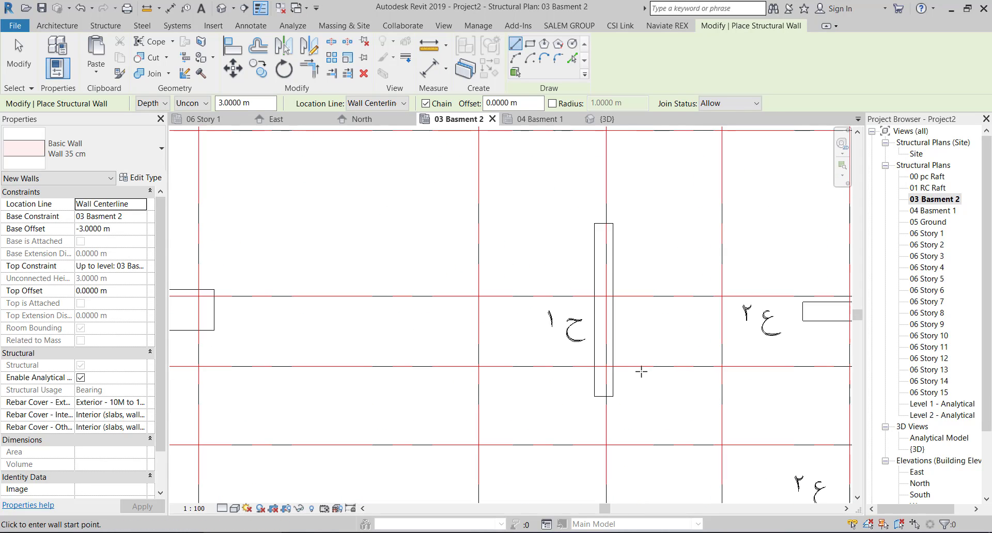
{"action": "scroll", "coordinate": [642, 372], "scroll_direction": "up", "scroll_amount": 2}
{"action": "left_click", "coordinate": [577, 151]}
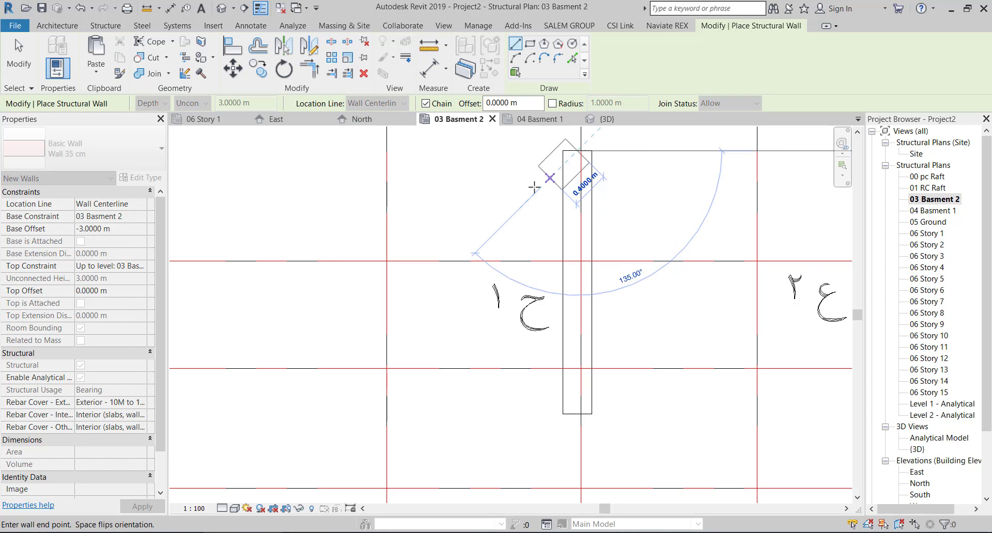
{"action": "key", "text": "Escape"}
{"action": "left_click", "coordinate": [162, 148]}
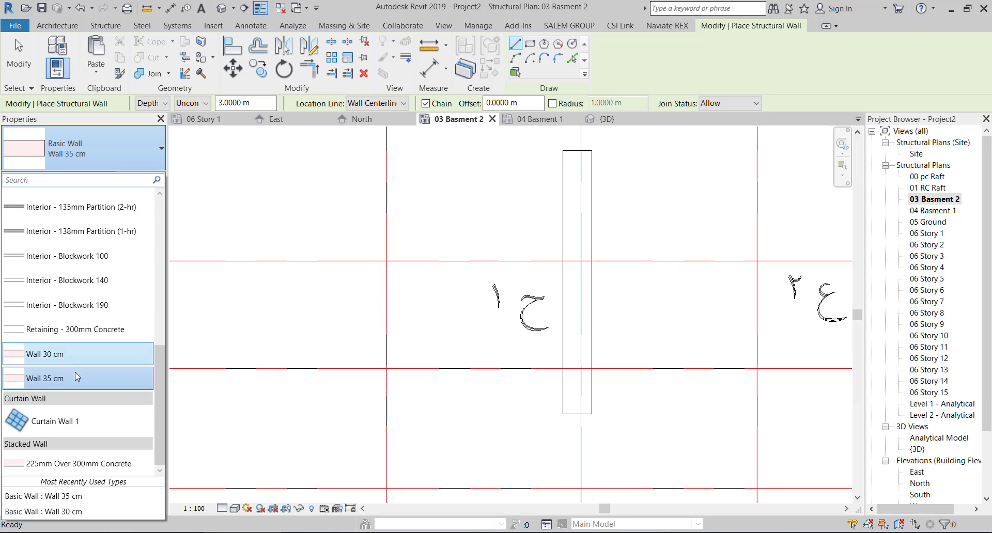
{"action": "left_click", "coordinate": [78, 355]}
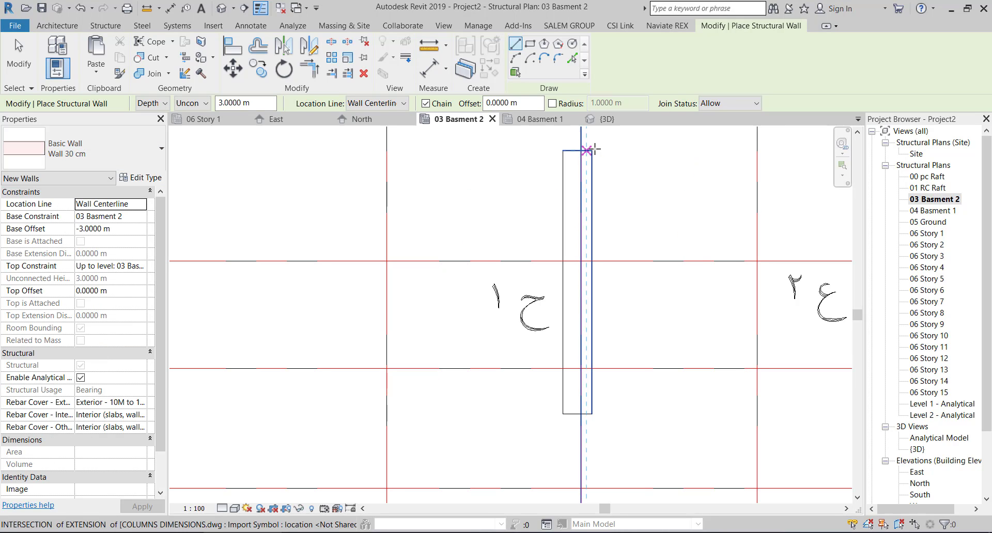
{"action": "left_click", "coordinate": [578, 151]}
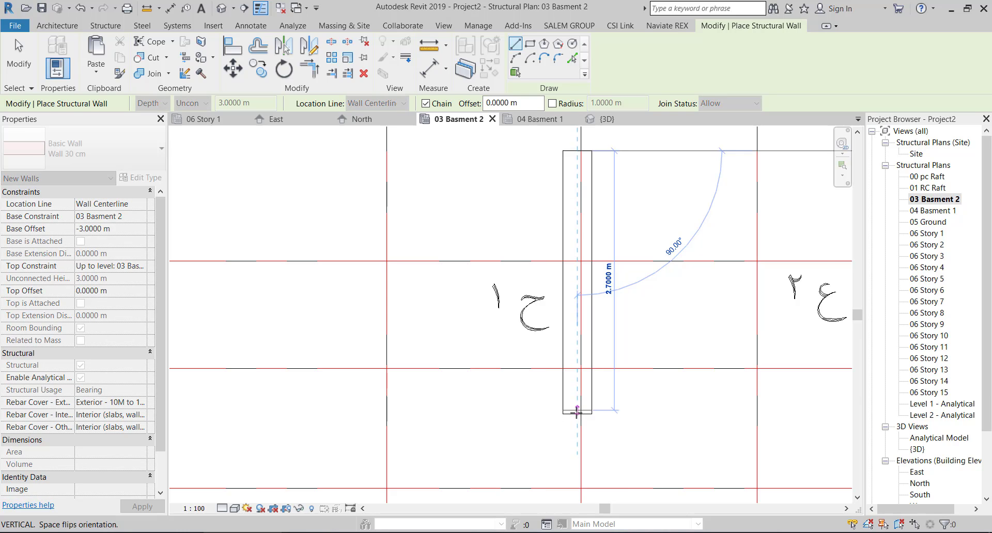
{"action": "scroll", "coordinate": [577, 412], "scroll_direction": "up", "scroll_amount": 5}
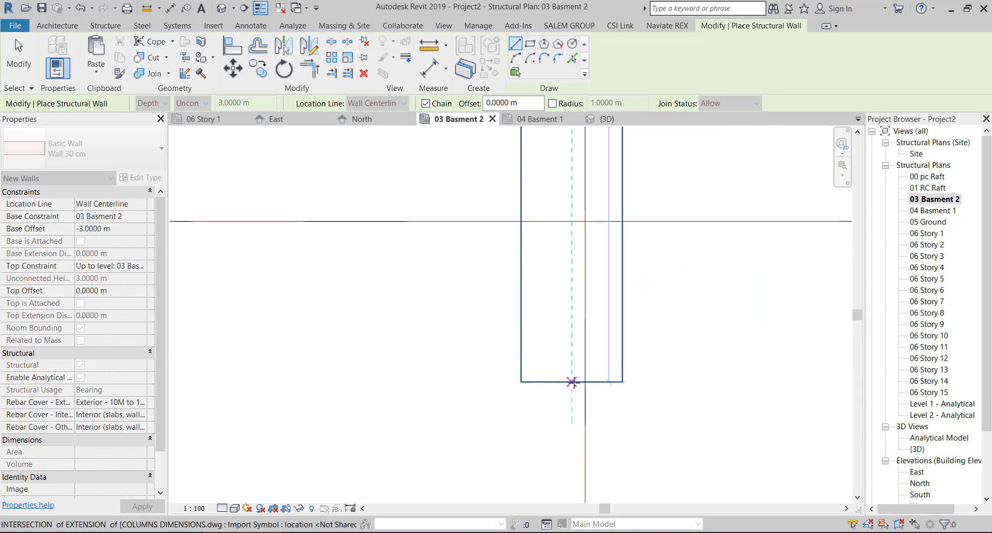
{"action": "scroll", "coordinate": [583, 376], "scroll_direction": "down", "scroll_amount": 6}
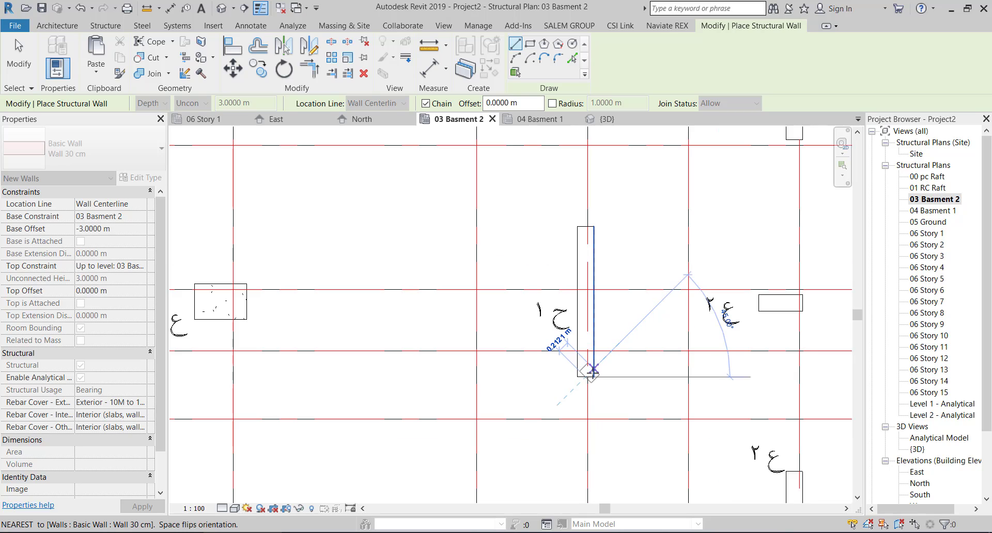
{"action": "scroll", "coordinate": [592, 370], "scroll_direction": "down", "scroll_amount": 3}
{"action": "key", "text": "Escape"}
{"action": "key", "text": "Escape"}
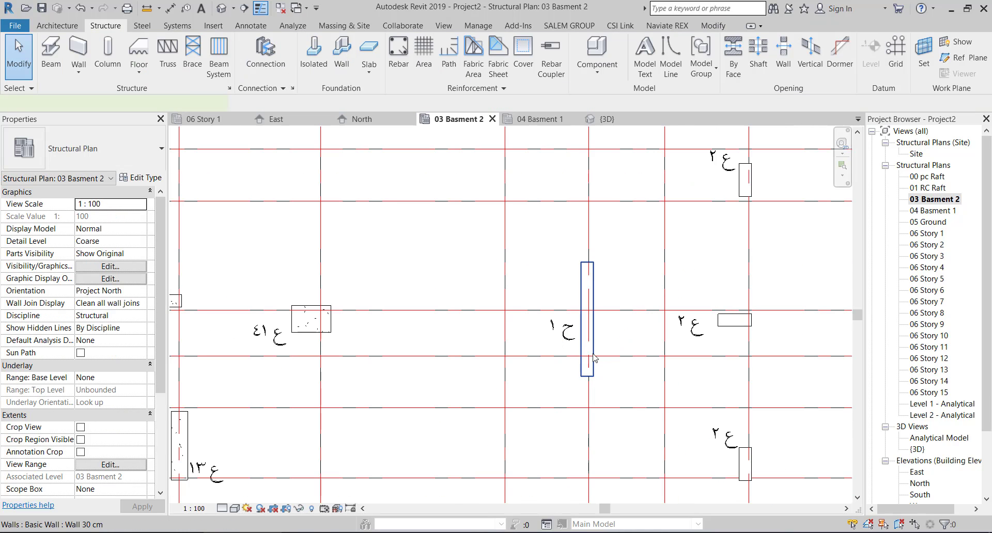
Set the ح١ wall's top constraint to level 04 Basment 1 and its base offset to 0 m
{"action": "left_click", "coordinate": [593, 358]}
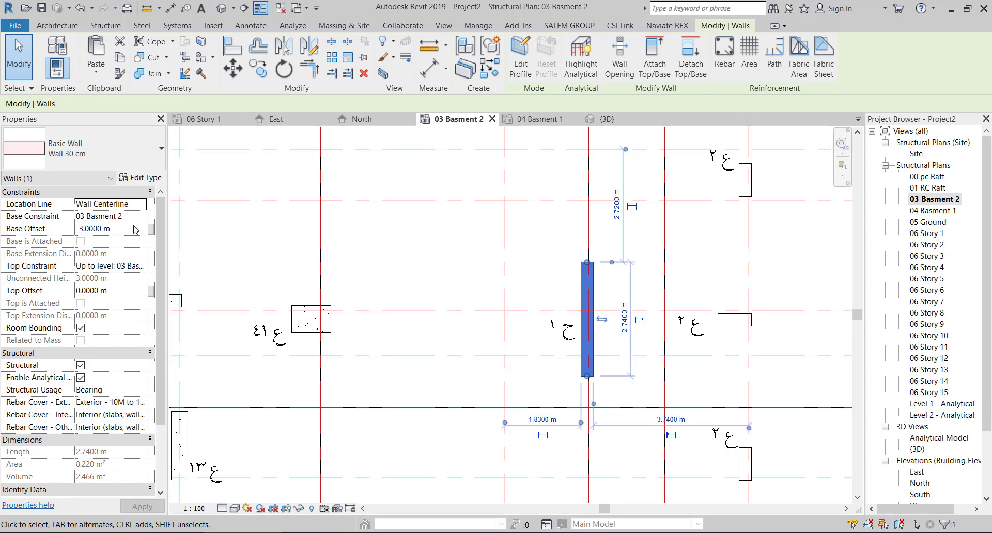
{"action": "left_click", "coordinate": [137, 266]}
{"action": "left_click", "coordinate": [138, 266]}
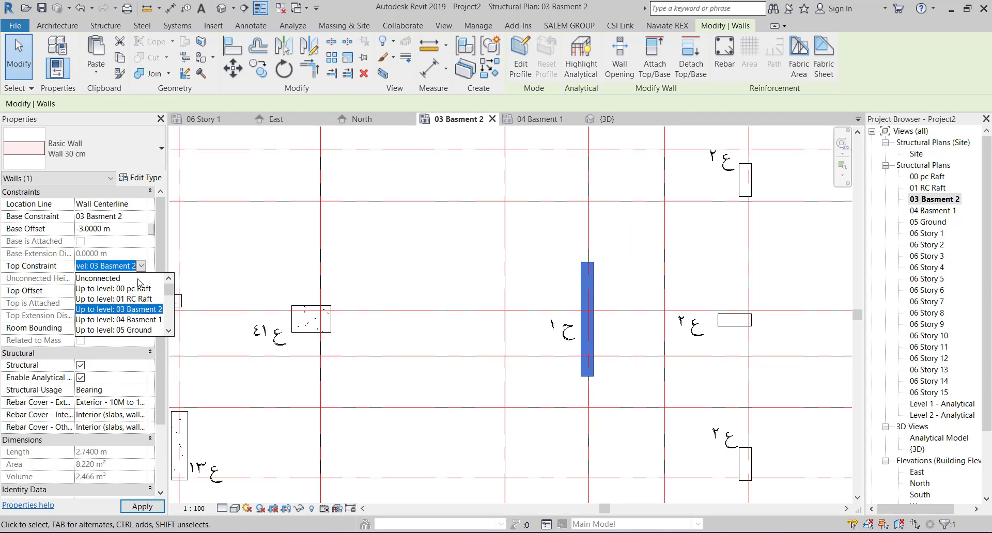
{"action": "left_click", "coordinate": [132, 311]}
{"action": "key", "text": "Escape"}
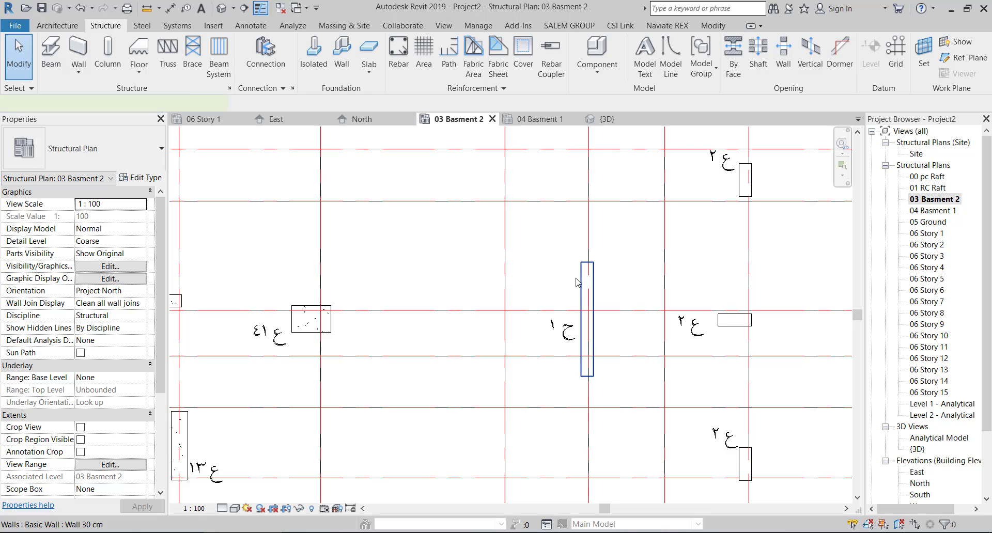
Draw a Wall 35 cm structural wall along the centreline of outline ح٤, crossing grids A and B
{"action": "left_click", "coordinate": [578, 283]}
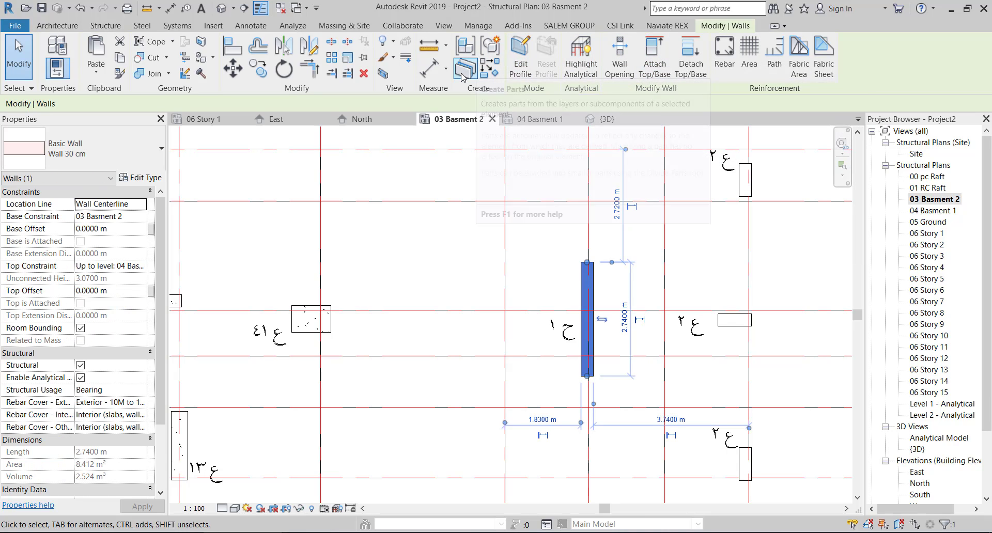
{"action": "left_click", "coordinate": [490, 71]}
{"action": "scroll", "coordinate": [483, 261], "scroll_direction": "down", "scroll_amount": 3}
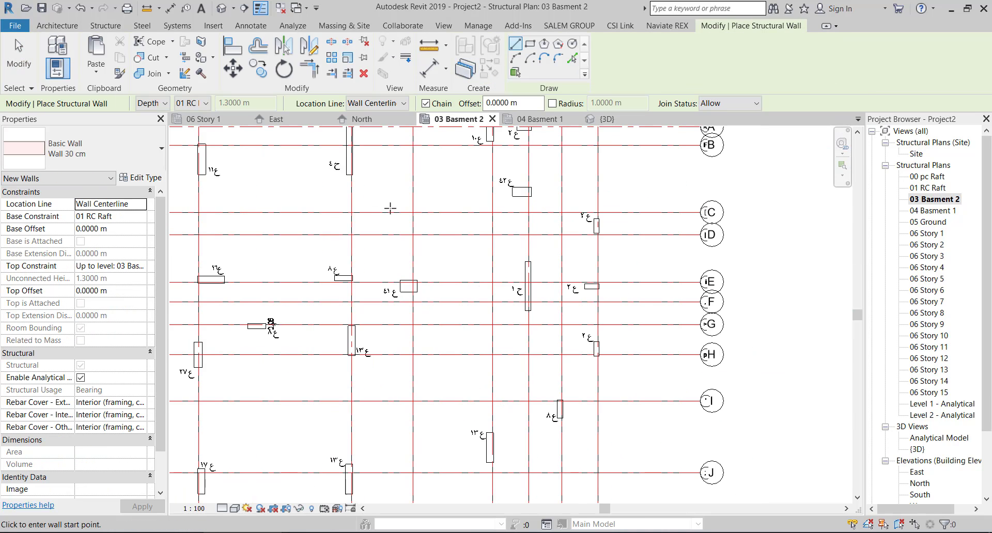
{"action": "middle_click_drag", "start_coordinate": [350, 180], "coordinate": [464, 284]}
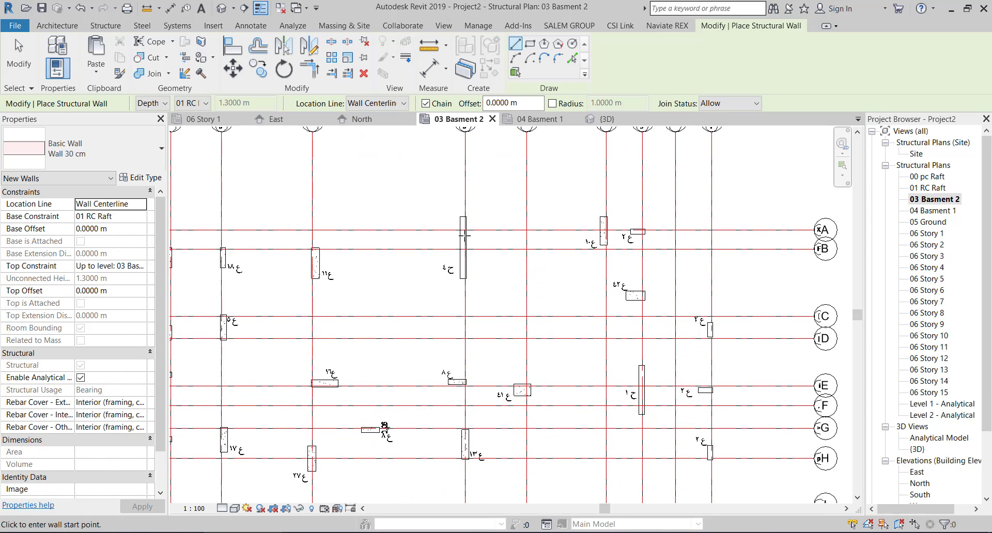
{"action": "scroll", "coordinate": [465, 235], "scroll_direction": "up", "scroll_amount": 5}
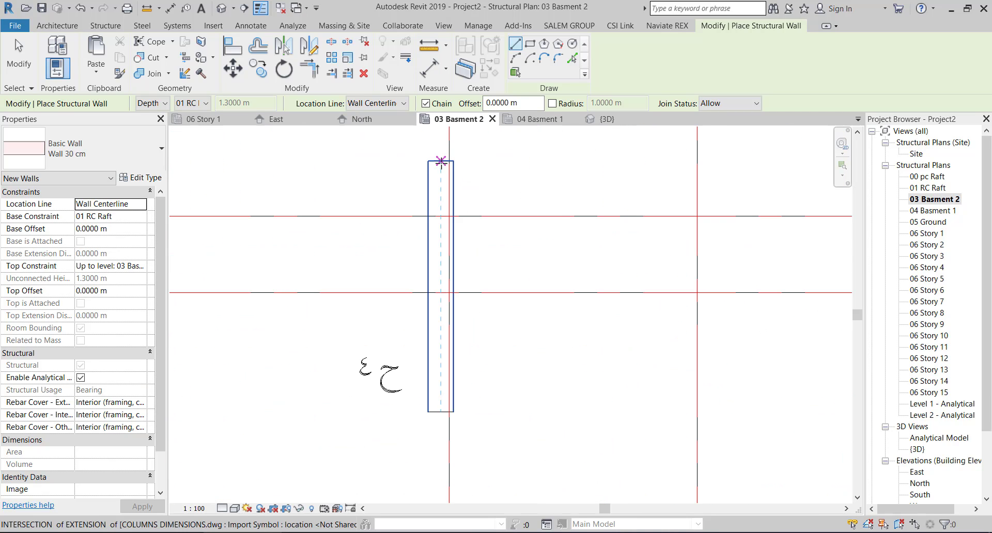
{"action": "left_click", "coordinate": [441, 161]}
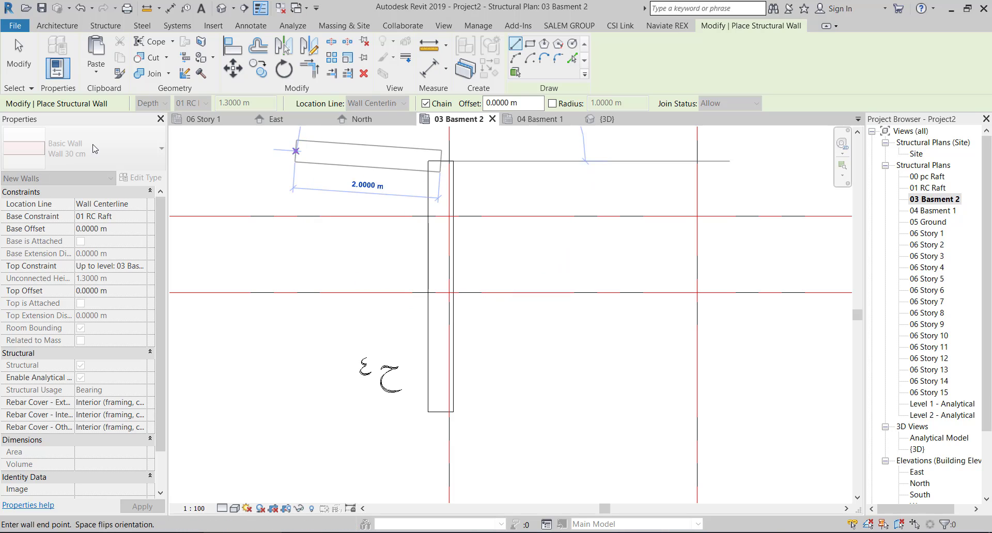
{"action": "key", "text": "Escape"}
{"action": "left_click", "coordinate": [124, 156]}
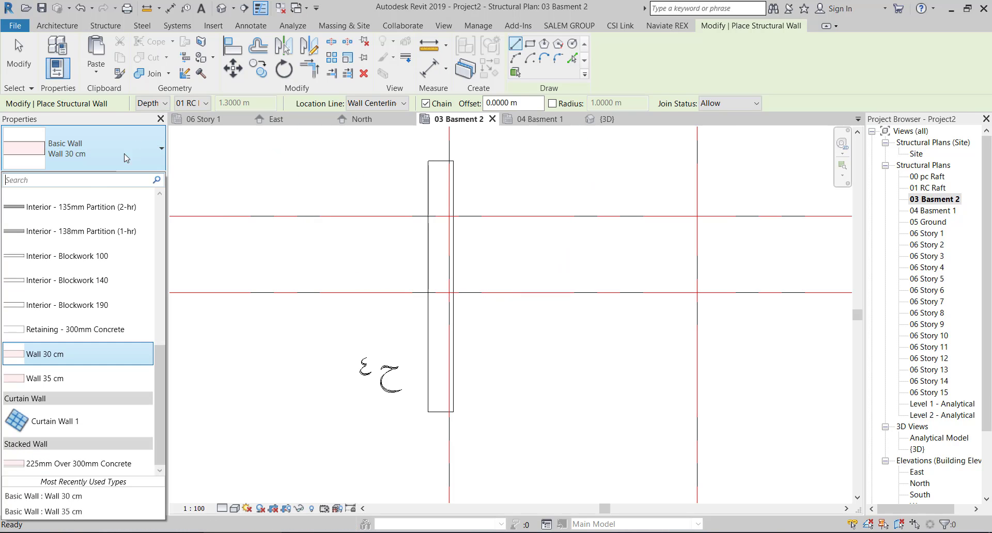
{"action": "left_click", "coordinate": [107, 378]}
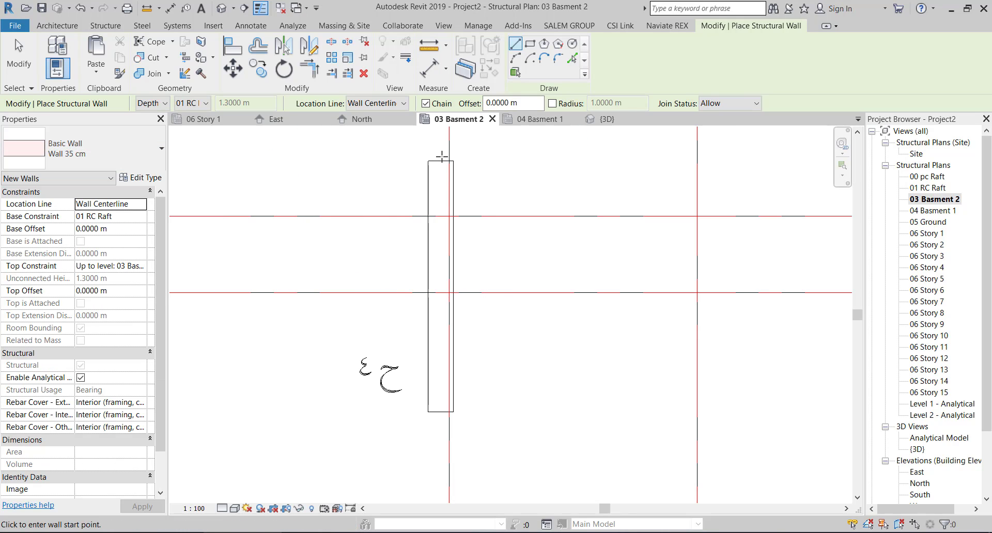
{"action": "left_click", "coordinate": [441, 161]}
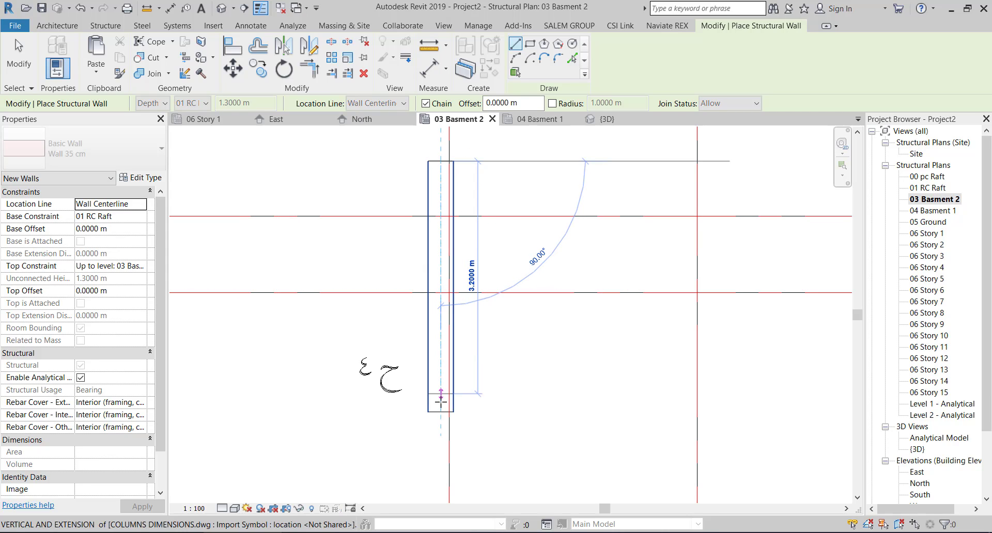
{"action": "left_click", "coordinate": [441, 402]}
Draw a Wall 30 cm structural wall about 2.74 m long along the centreline of outline ح١ on grid 12, crossing grids E, F and G
{"action": "scroll", "coordinate": [509, 330], "scroll_direction": "down", "scroll_amount": 2}
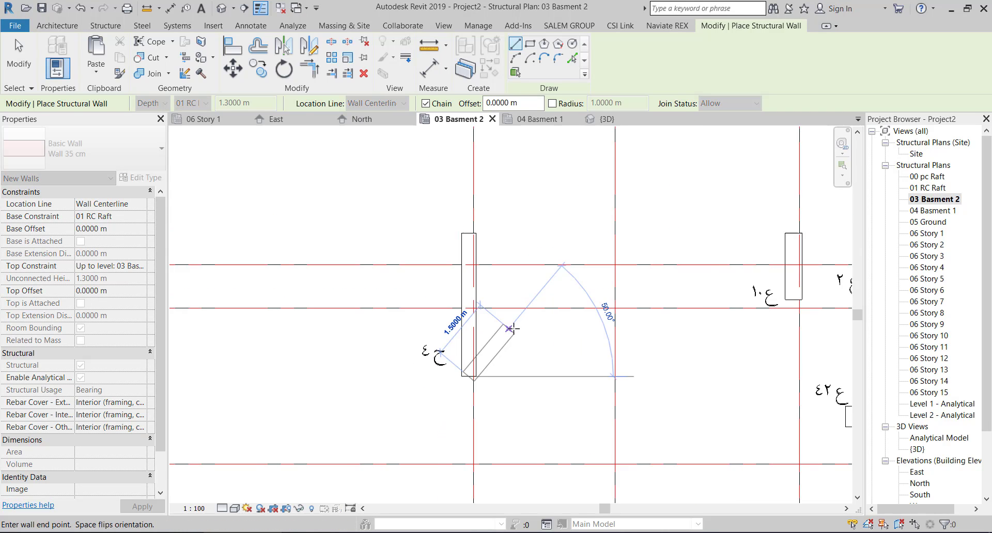
{"action": "scroll", "coordinate": [513, 329], "scroll_direction": "down", "scroll_amount": 2}
{"action": "middle_click_drag", "start_coordinate": [357, 351], "coordinate": [677, 223]}
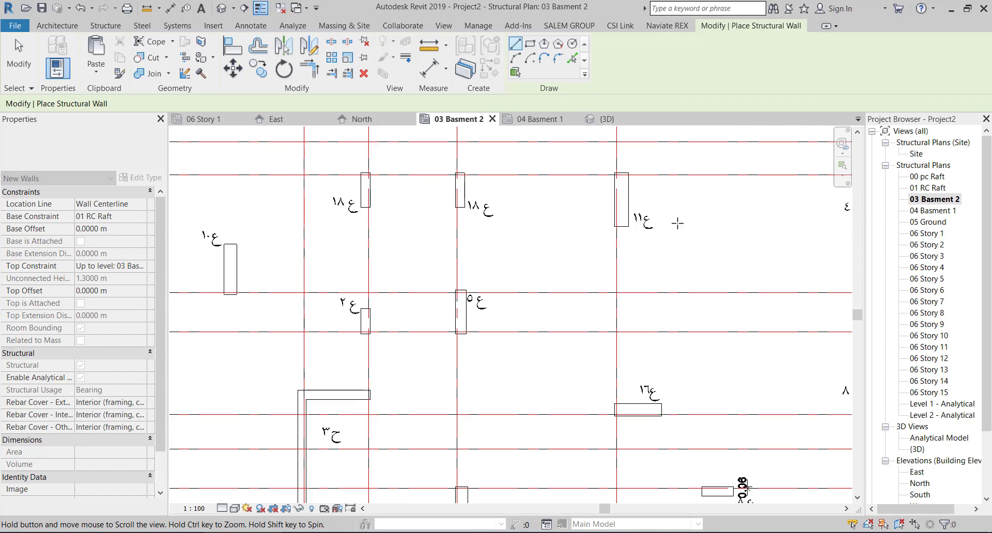
{"action": "middle_click_drag", "start_coordinate": [483, 351], "coordinate": [601, 195]}
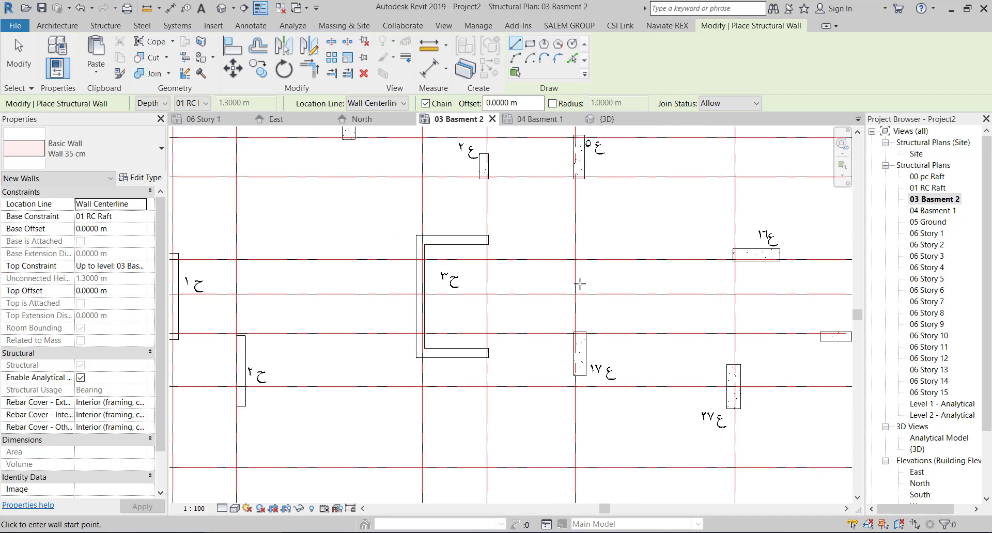
{"action": "scroll", "coordinate": [580, 284], "scroll_direction": "down", "scroll_amount": 2}
{"action": "scroll", "coordinate": [263, 288], "scroll_direction": "up", "scroll_amount": 5}
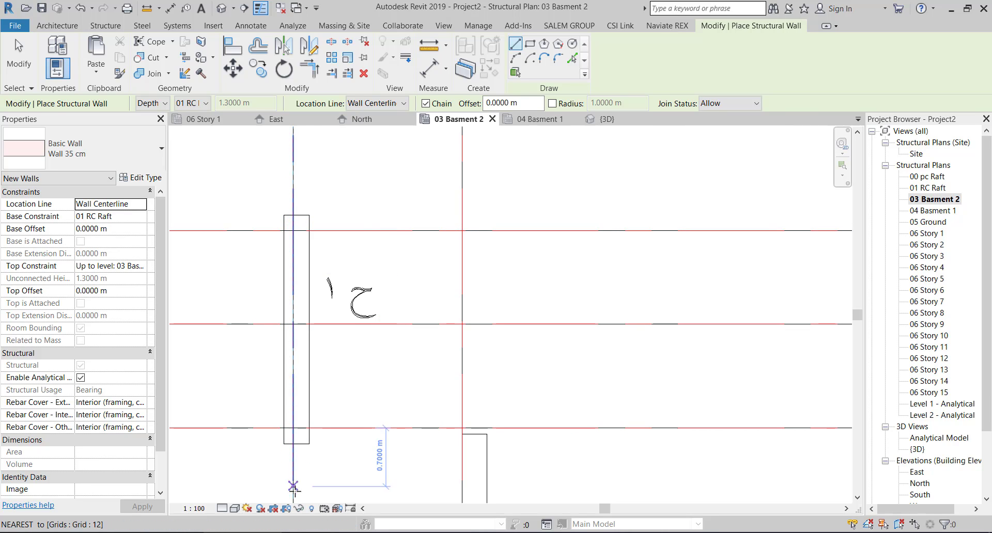
{"action": "scroll", "coordinate": [293, 487], "scroll_direction": "up", "scroll_amount": 4}
{"action": "left_click", "coordinate": [298, 368]}
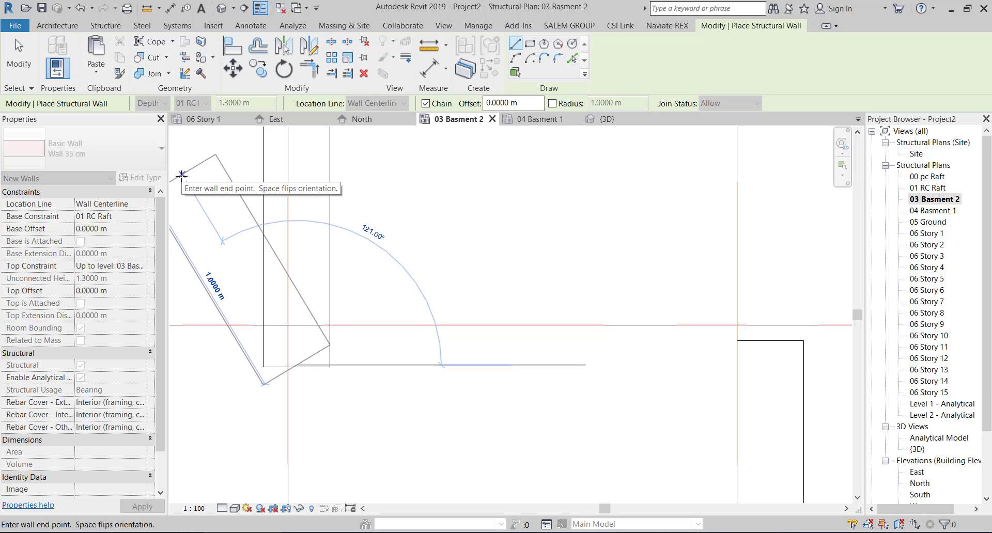
{"action": "key", "text": "Escape"}
{"action": "left_click", "coordinate": [93, 150]}
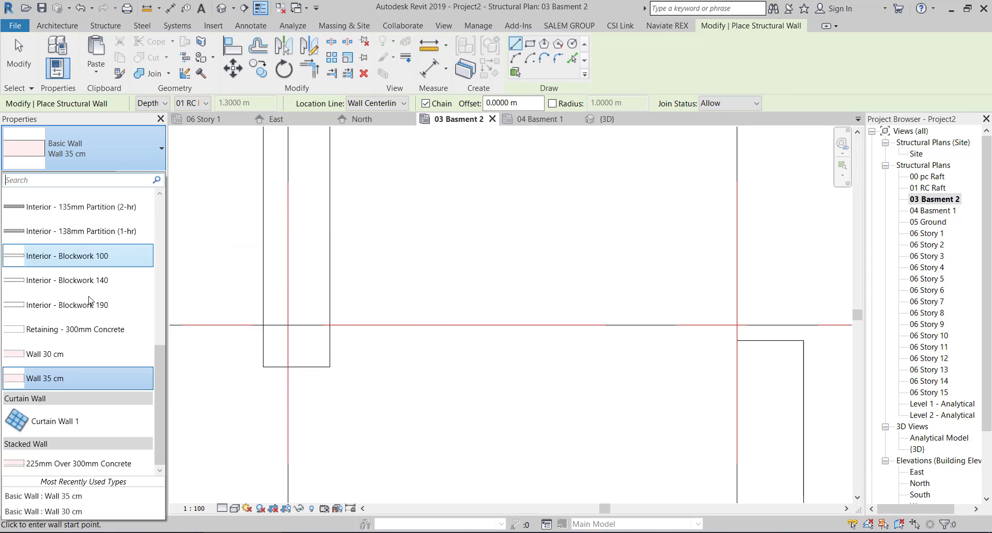
{"action": "left_click", "coordinate": [94, 359]}
{"action": "left_click", "coordinate": [296, 368]}
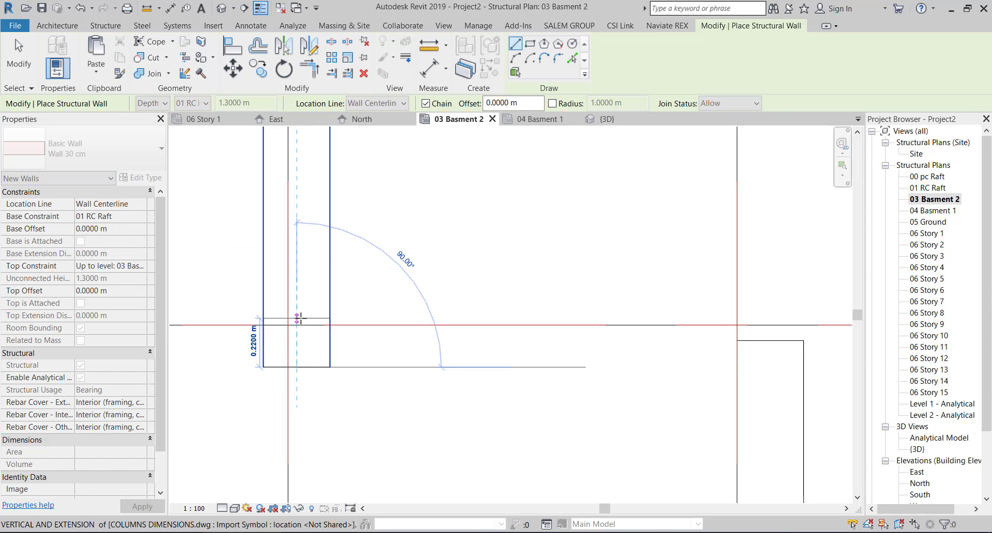
{"action": "scroll", "coordinate": [310, 327], "scroll_direction": "down", "scroll_amount": 5}
{"action": "scroll", "coordinate": [306, 143], "scroll_direction": "up", "scroll_amount": 3}
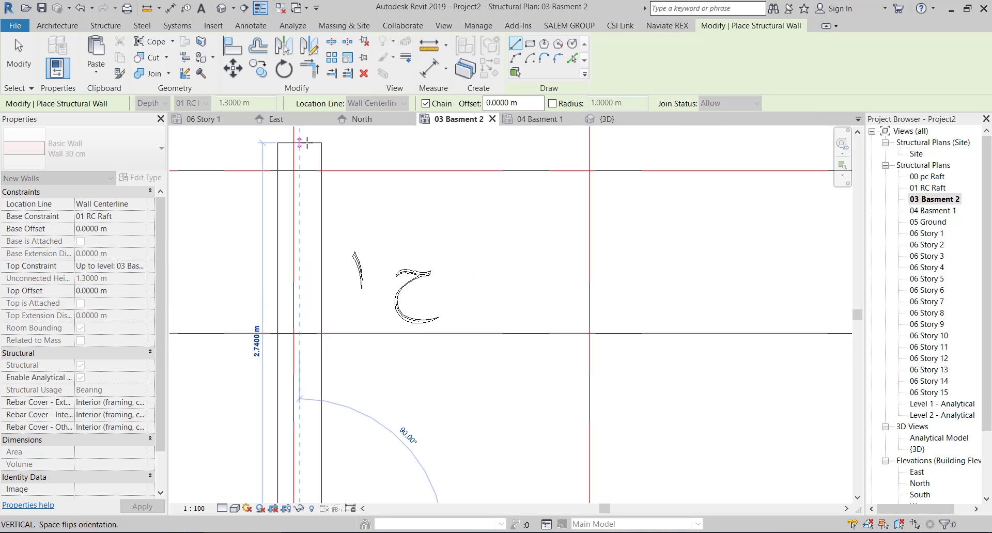
{"action": "scroll", "coordinate": [336, 197], "scroll_direction": "down", "scroll_amount": 4}
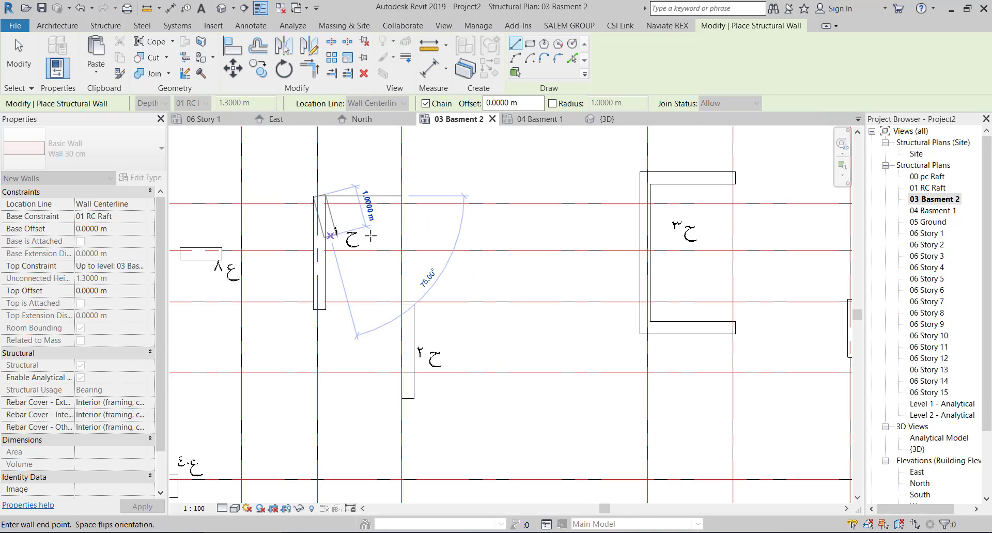
{"action": "key", "text": "Escape"}
Draw a Wall 30 cm structural wall about 2.2 m long up the centreline of outline ح٢ beside grid 11, crossing grid H
{"action": "scroll", "coordinate": [383, 239], "scroll_direction": "down", "scroll_amount": 3}
{"action": "scroll", "coordinate": [396, 305], "scroll_direction": "up", "scroll_amount": 9}
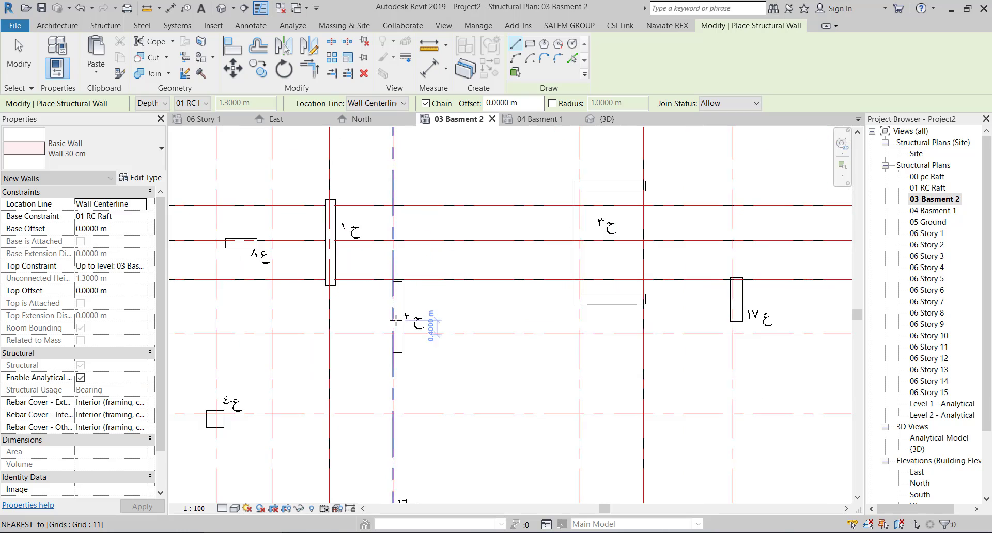
{"action": "left_click", "coordinate": [392, 399]}
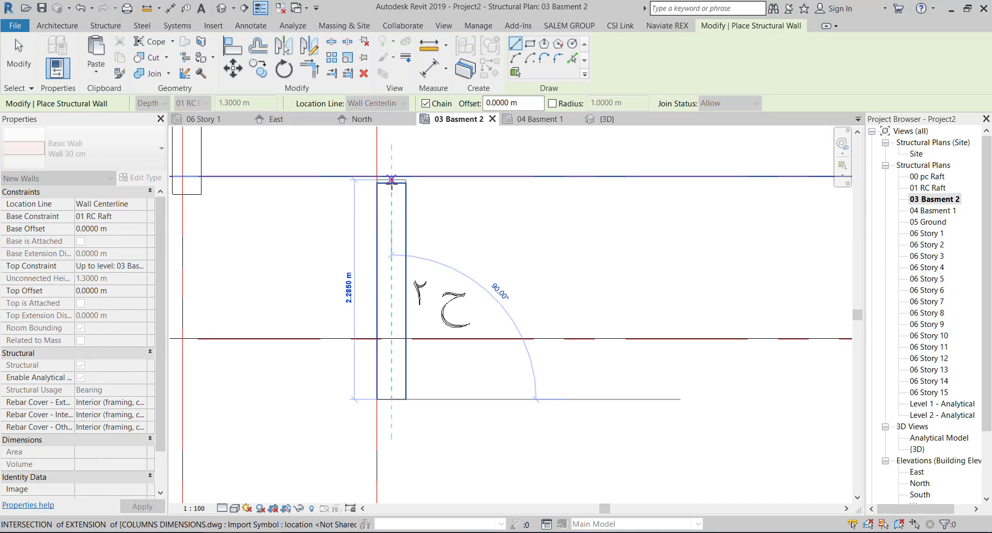
{"action": "scroll", "coordinate": [391, 180], "scroll_direction": "up", "scroll_amount": 5}
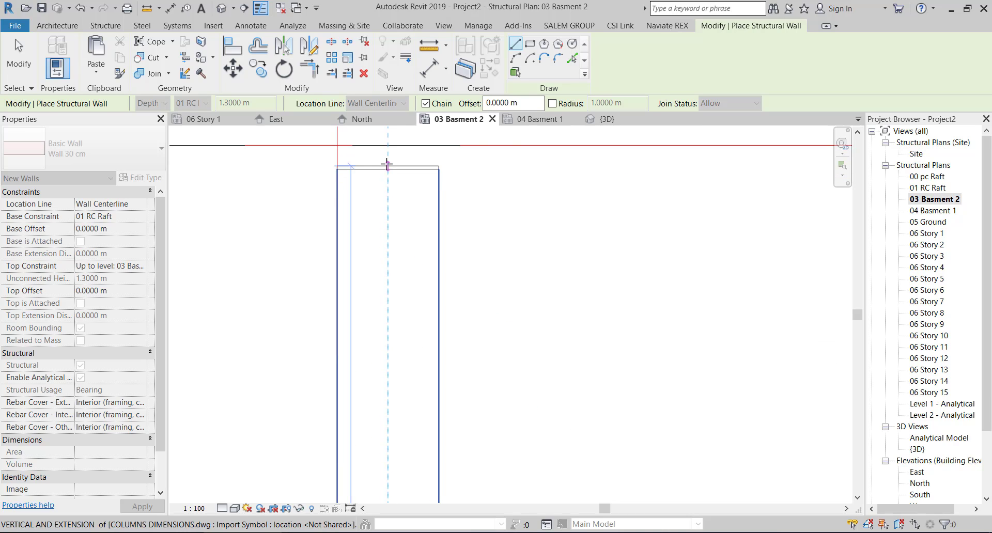
{"action": "left_click", "coordinate": [388, 182]}
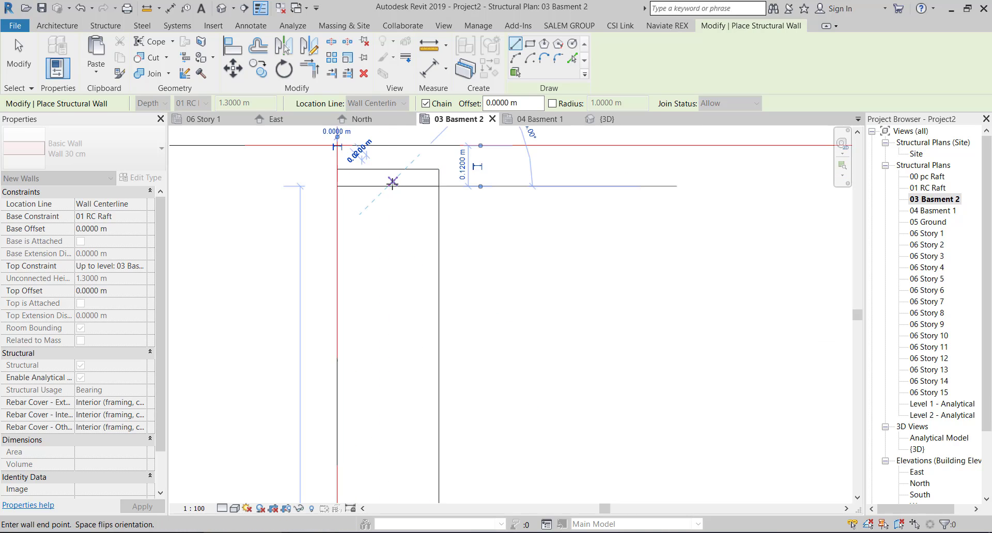
{"action": "left_click", "coordinate": [15, 71]}
Extend the upper end of the ح٢ wall to the outline's edge, making the wall 2.25 m long
{"action": "left_click", "coordinate": [389, 190]}
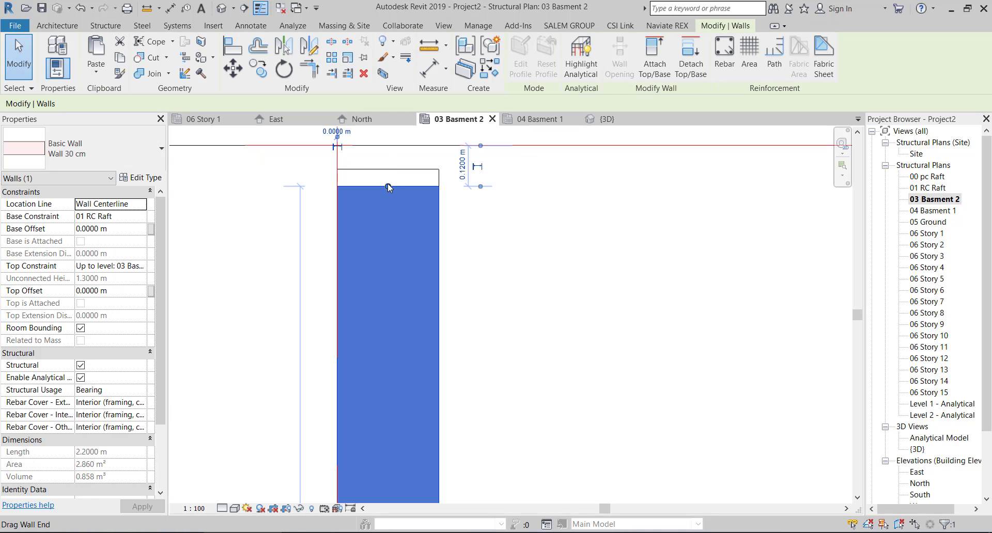
{"action": "left_click_drag", "start_coordinate": [389, 187], "coordinate": [388, 169]}
{"action": "scroll", "coordinate": [425, 175], "scroll_direction": "down", "scroll_amount": 3}
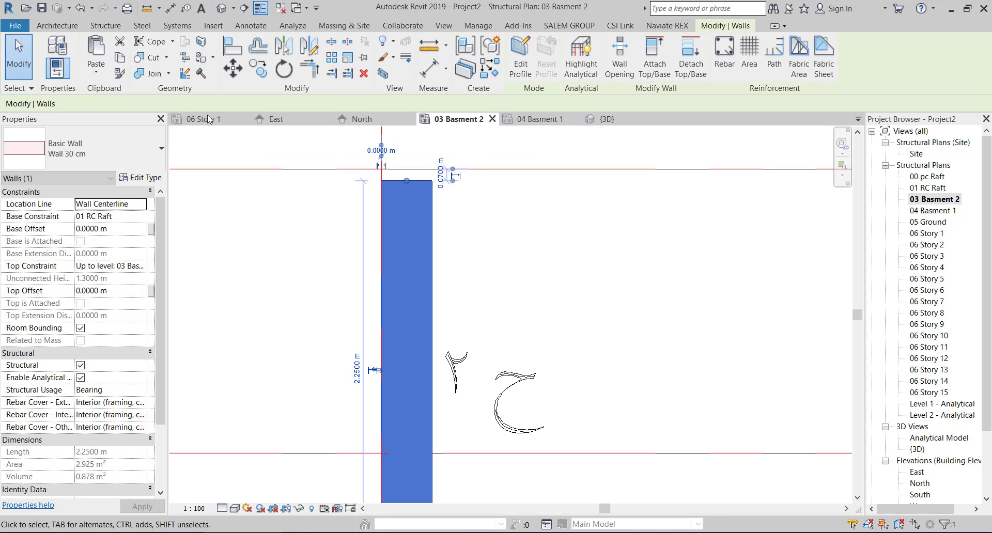
Draw a Wall 30 cm structural wall about 2.18 m long along the upper leg of outline ح٣, ending at the vertical leg's centreline
{"action": "left_click", "coordinate": [495, 74]}
{"action": "scroll", "coordinate": [407, 281], "scroll_direction": "down", "scroll_amount": 5}
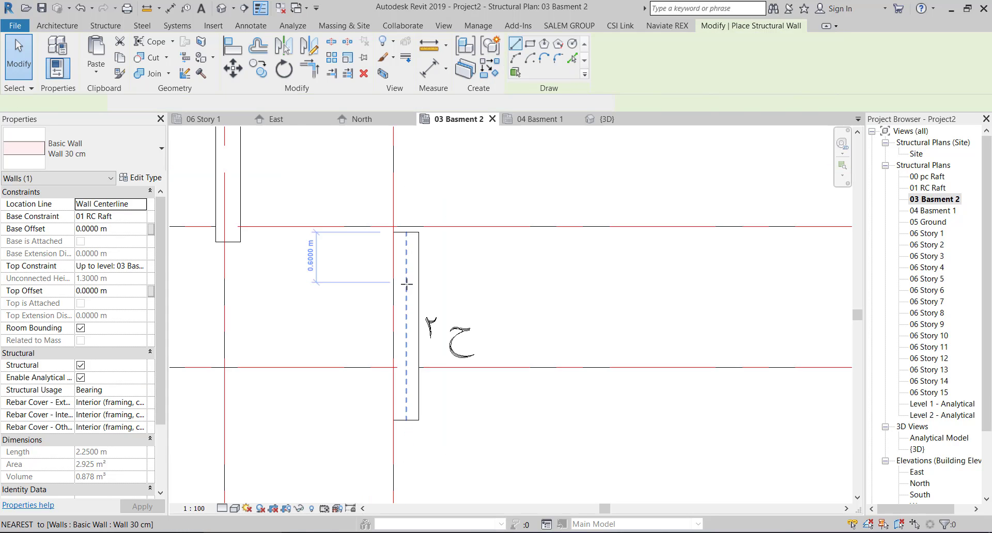
{"action": "scroll", "coordinate": [460, 325], "scroll_direction": "down", "scroll_amount": 2}
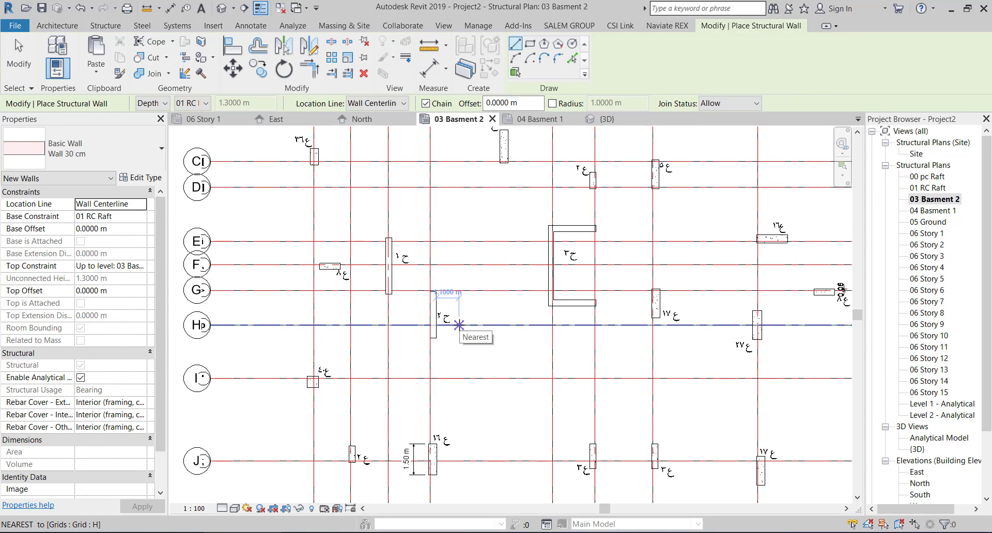
{"action": "scroll", "coordinate": [460, 325], "scroll_direction": "down", "scroll_amount": 1}
{"action": "scroll", "coordinate": [623, 243], "scroll_direction": "up", "scroll_amount": 4}
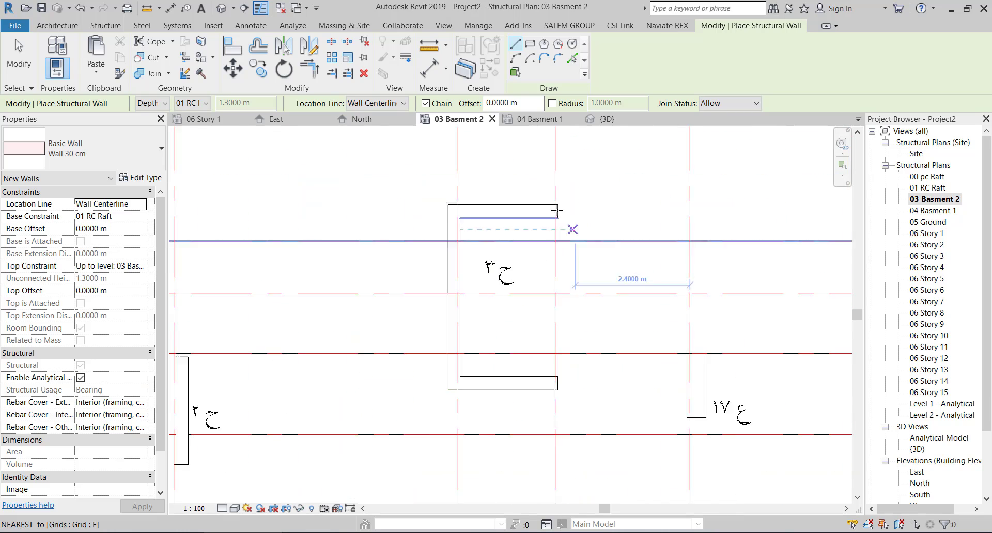
{"action": "scroll", "coordinate": [557, 210], "scroll_direction": "up", "scroll_amount": 3}
{"action": "scroll", "coordinate": [565, 211], "scroll_direction": "up", "scroll_amount": 3}
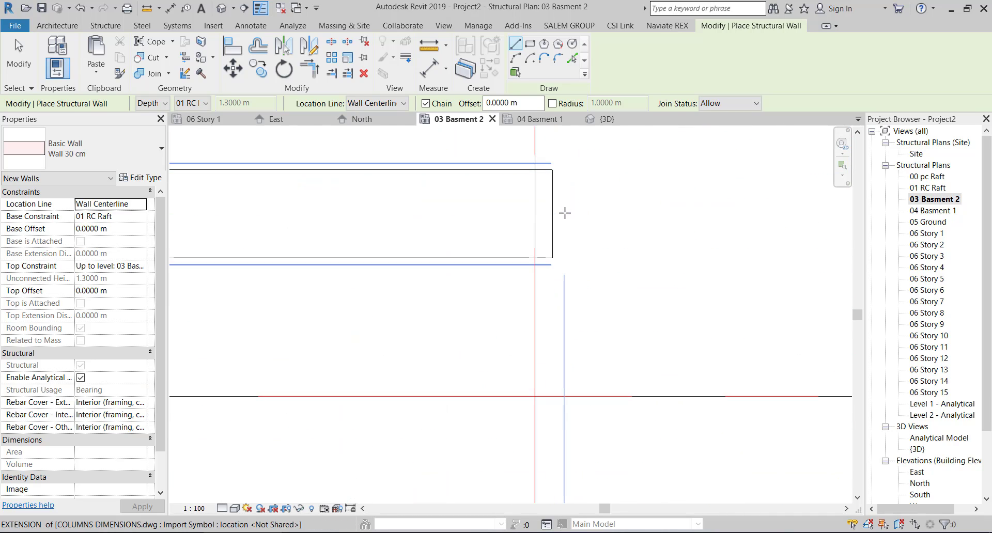
{"action": "left_click", "coordinate": [551, 213]}
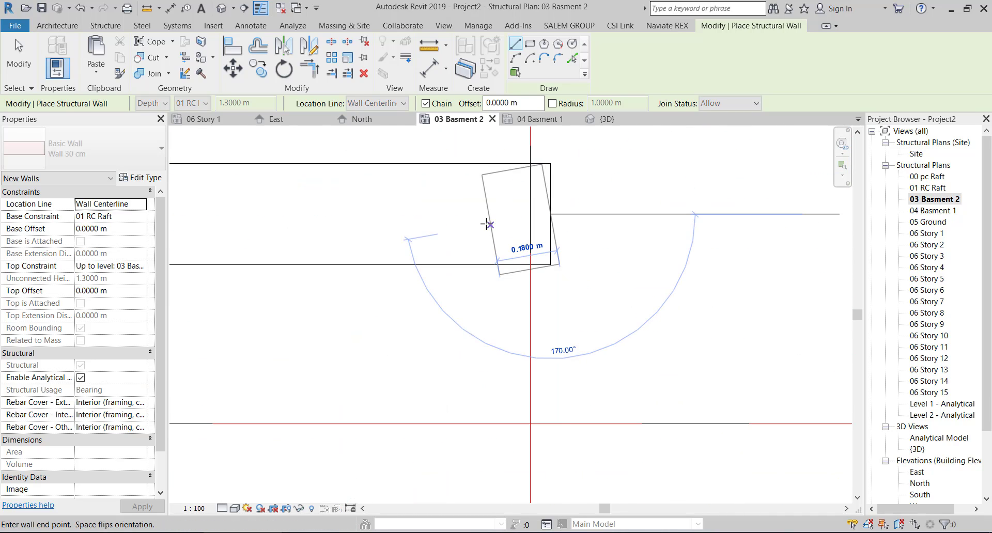
{"action": "scroll", "coordinate": [490, 216], "scroll_direction": "down", "scroll_amount": 4}
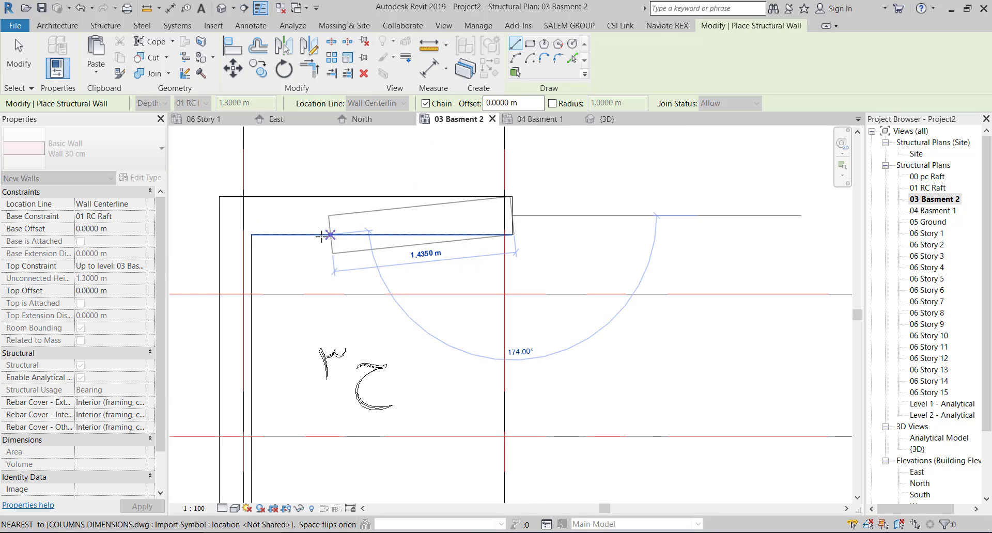
{"action": "middle_click_drag", "start_coordinate": [330, 238], "coordinate": [564, 227]}
{"action": "scroll", "coordinate": [511, 219], "scroll_direction": "up", "scroll_amount": 2}
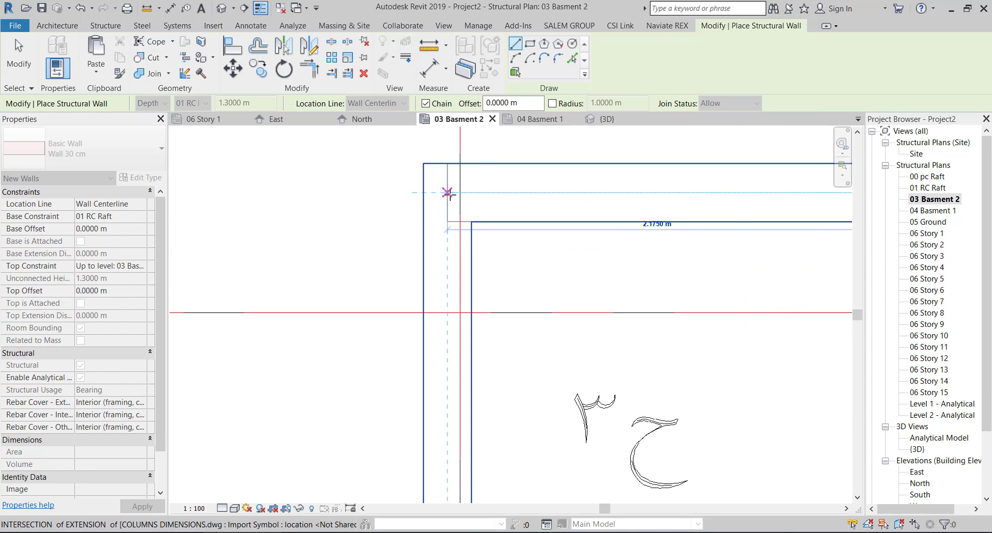
{"action": "left_click", "coordinate": [448, 193]}
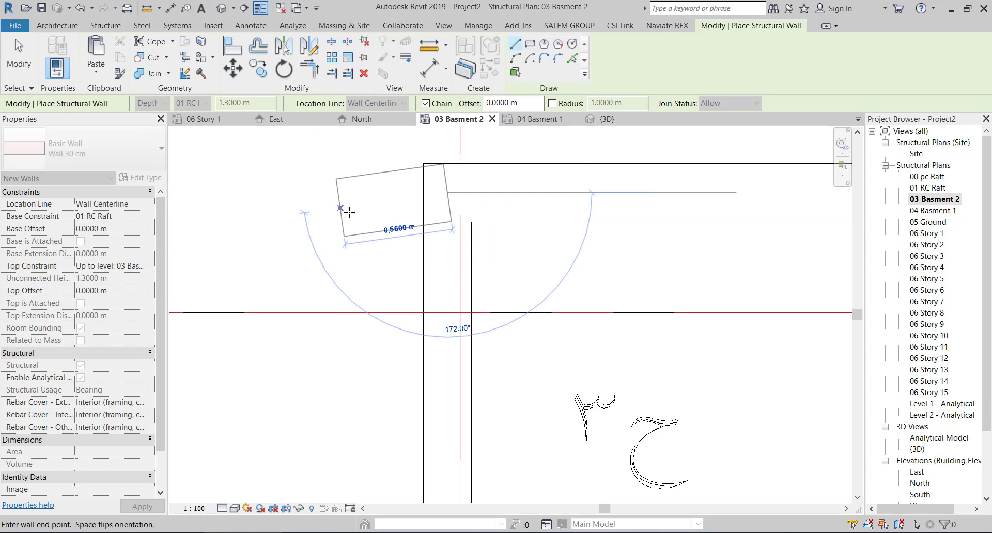
{"action": "key", "text": "Escape"}
{"action": "left_click", "coordinate": [104, 152]}
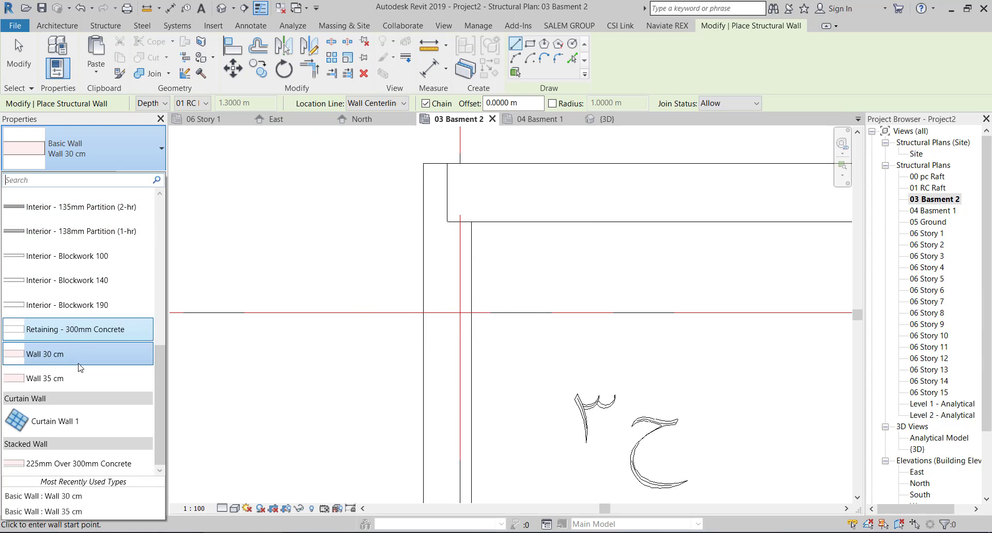
{"action": "left_click", "coordinate": [77, 387]}
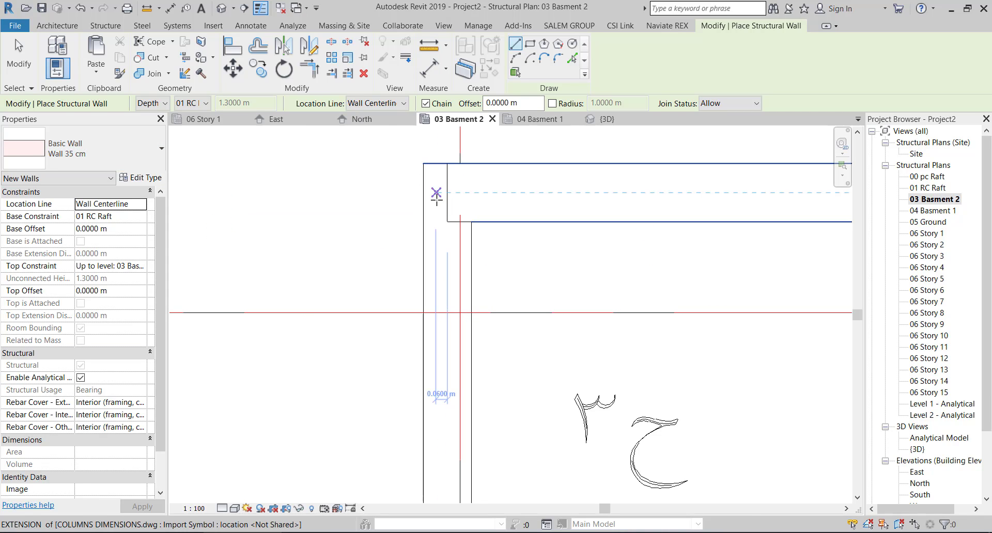
{"action": "left_click", "coordinate": [447, 192]}
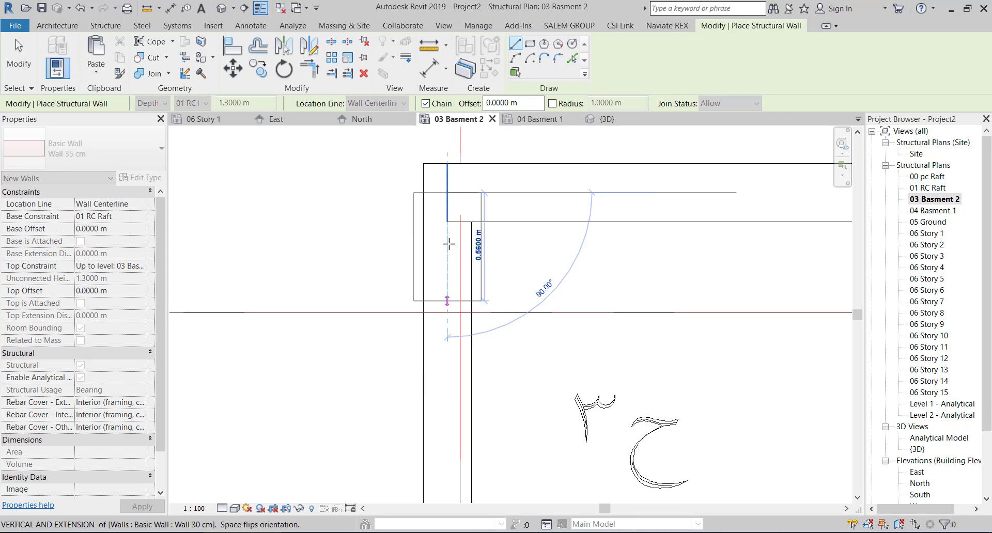
{"action": "key", "text": "Escape"}
Duplicate the Wall 30 cm type as Wall 25 cm and set its structural layer thickness to 0.25 m
{"action": "left_click", "coordinate": [103, 153]}
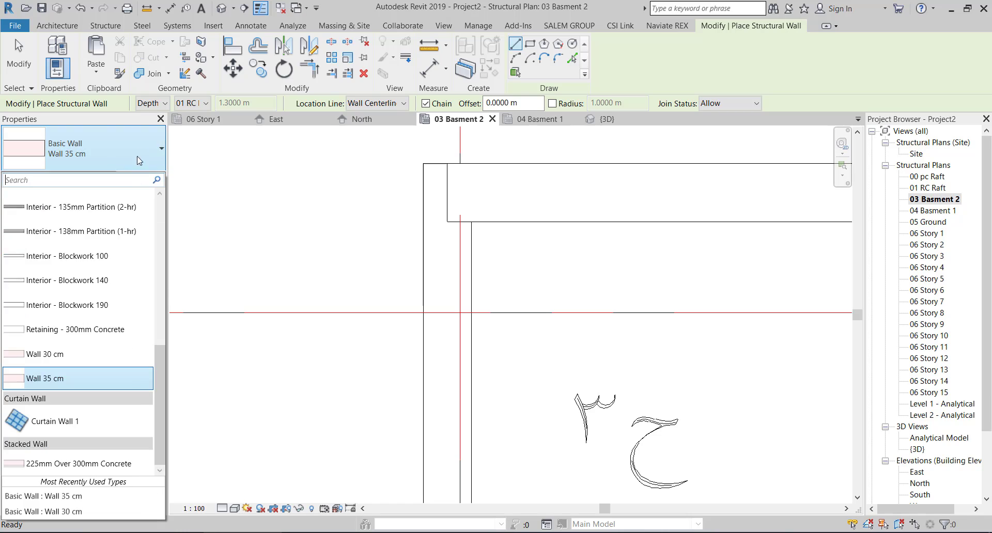
{"action": "left_click", "coordinate": [73, 356]}
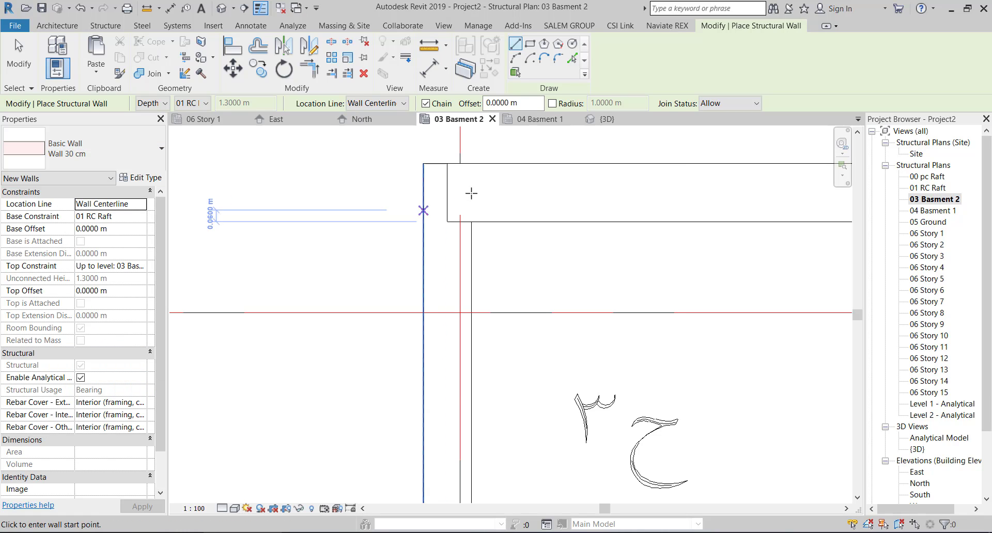
{"action": "left_click", "coordinate": [447, 193]}
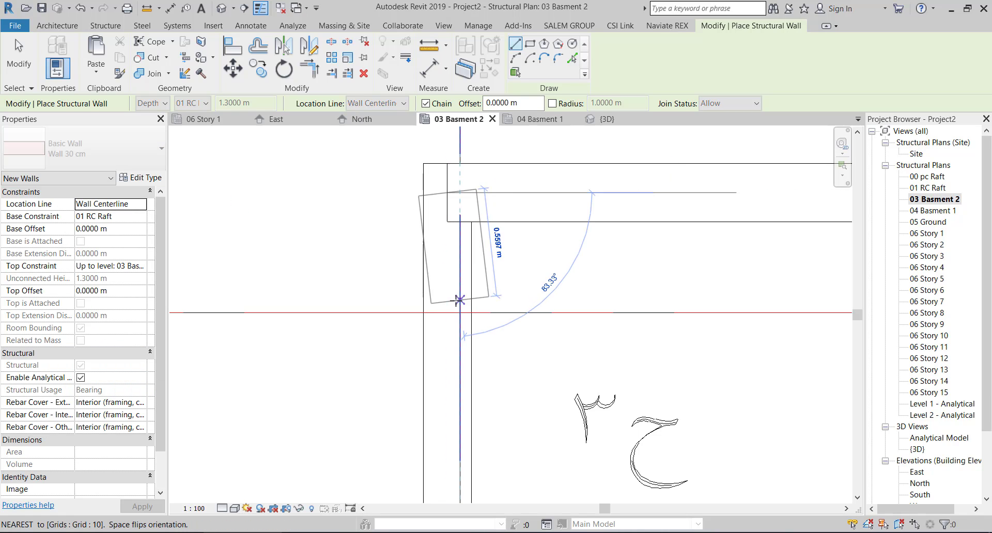
{"action": "key", "text": "Escape"}
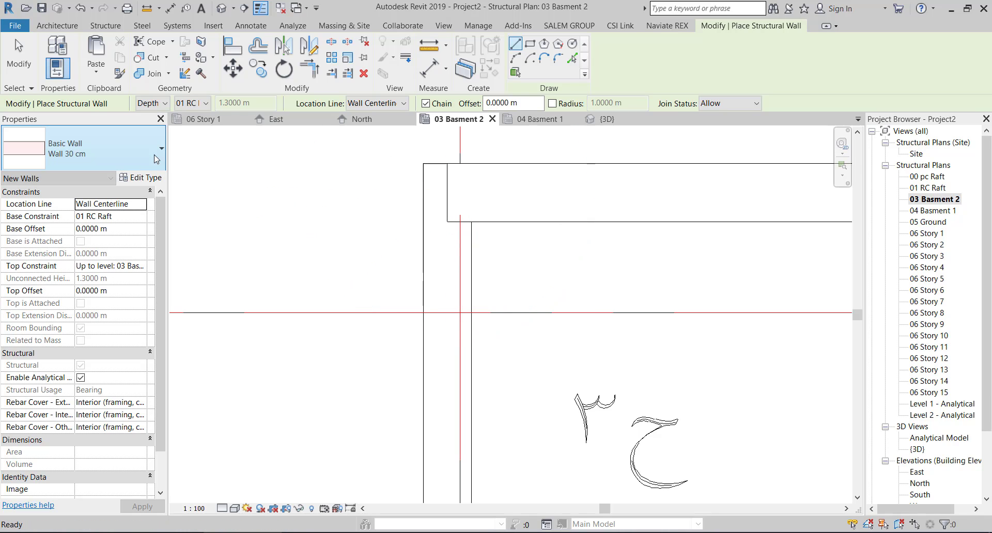
{"action": "left_click", "coordinate": [156, 183]}
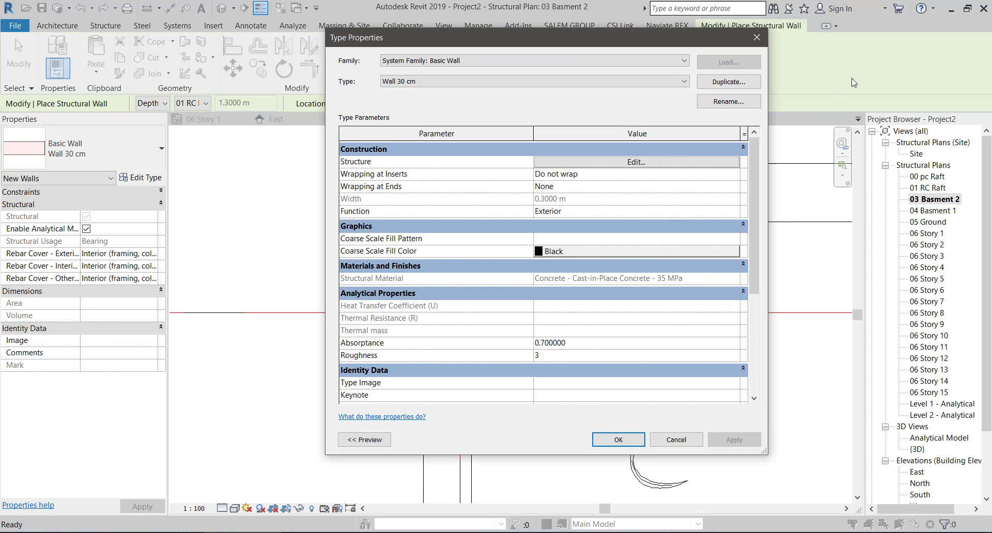
{"action": "left_click", "coordinate": [754, 80]}
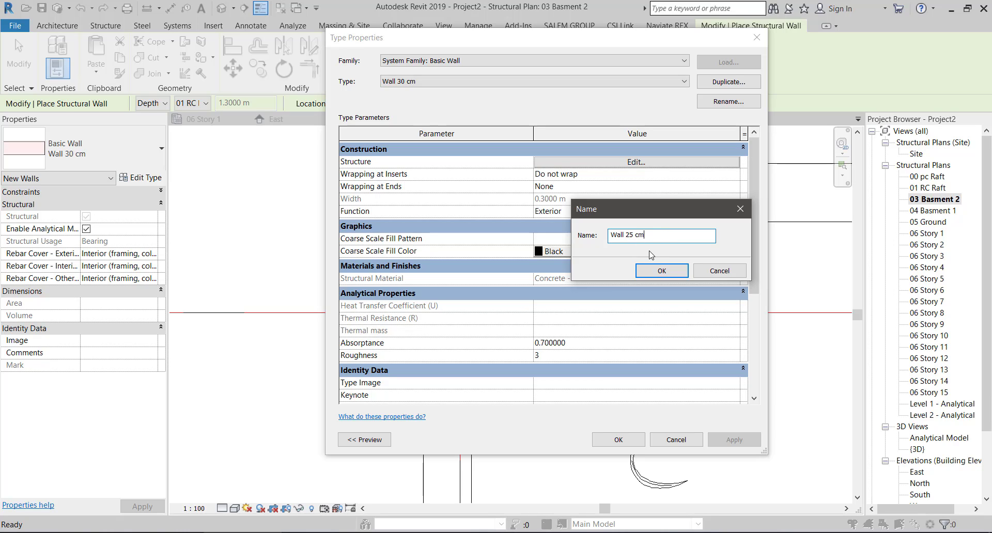
{"action": "left_click", "coordinate": [663, 271]}
{"action": "left_click", "coordinate": [631, 161]}
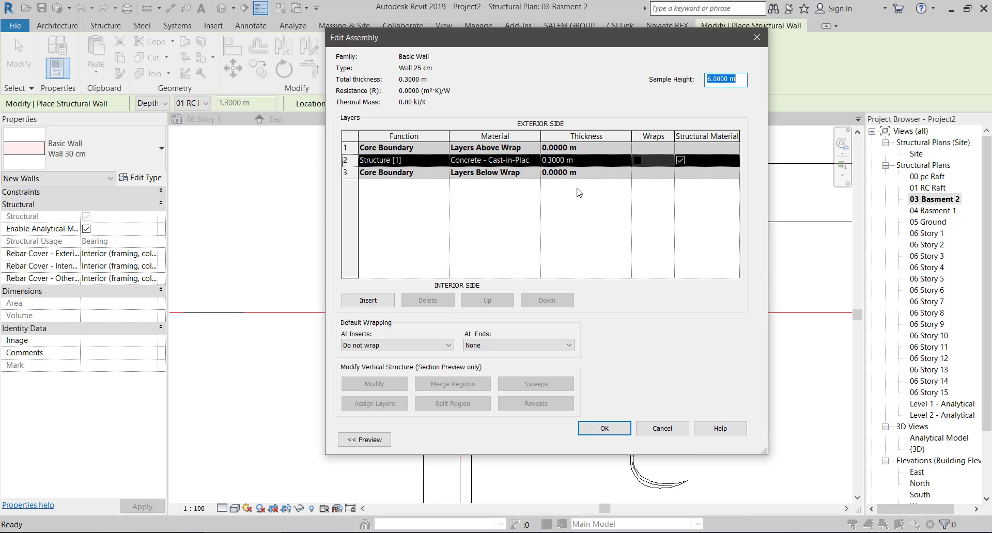
{"action": "left_click", "coordinate": [595, 160]}
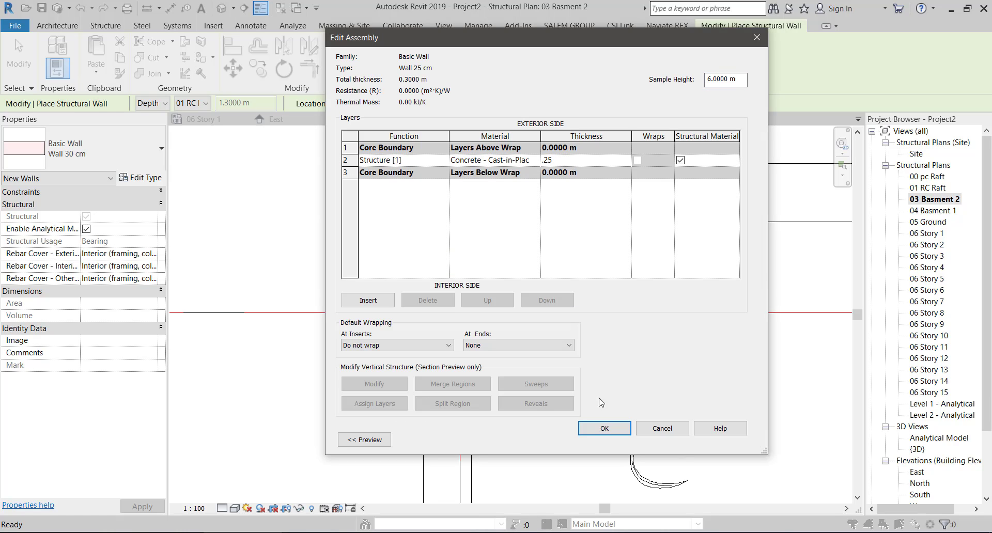
{"action": "left_click", "coordinate": [605, 429]}
{"action": "left_click", "coordinate": [618, 439]}
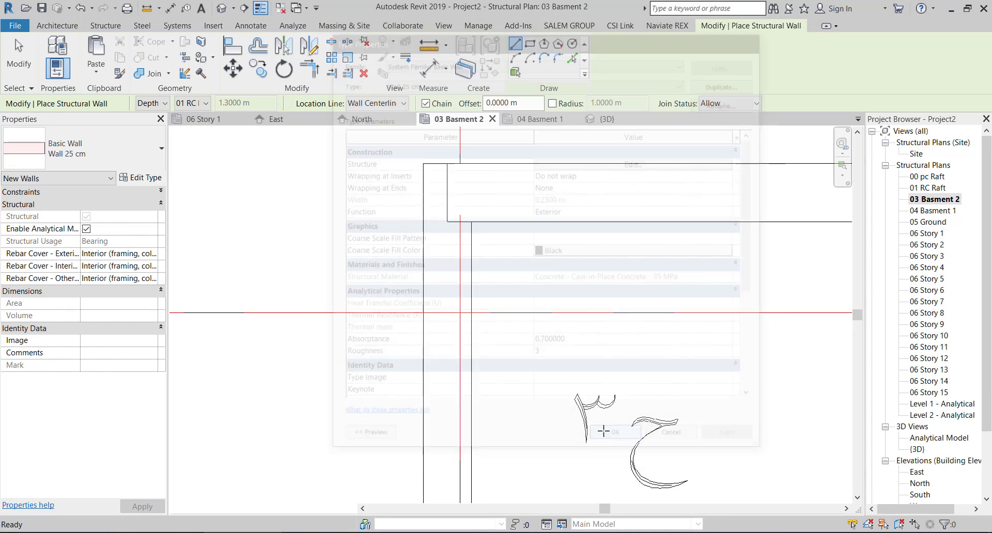
Draw a Wall 25 cm structural wall along the vertical leg of outline ح٣, from the upper wall's end to the lower leg's centreline
{"action": "left_click", "coordinate": [447, 192]}
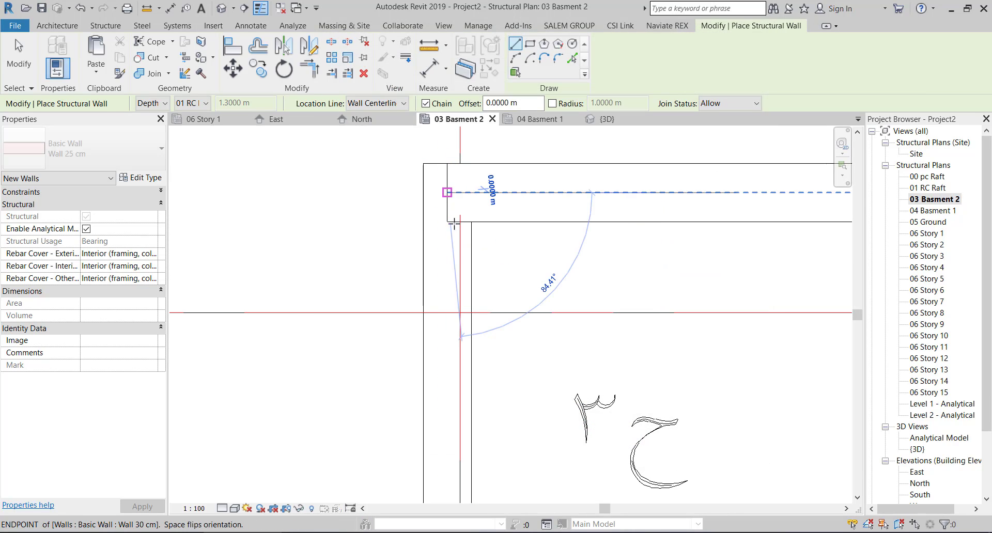
{"action": "scroll", "coordinate": [445, 274], "scroll_direction": "down", "scroll_amount": 5}
{"action": "scroll", "coordinate": [465, 394], "scroll_direction": "up", "scroll_amount": 5}
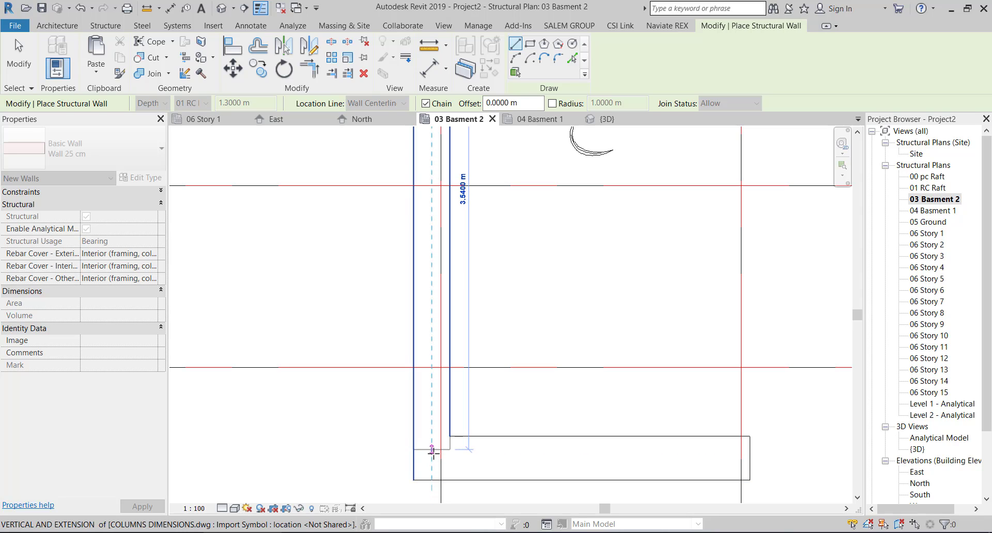
{"action": "left_click", "coordinate": [433, 461]}
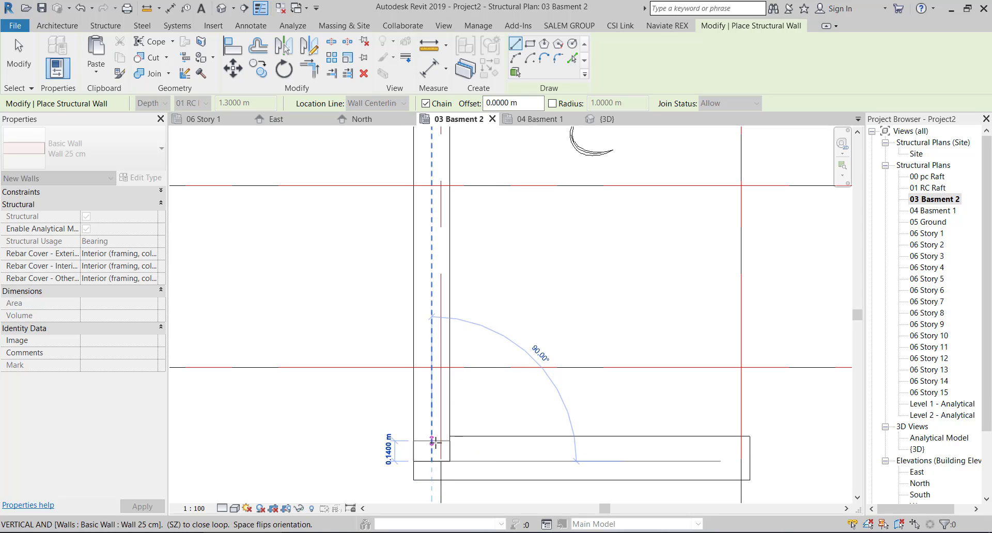
{"action": "key", "text": "Escape"}
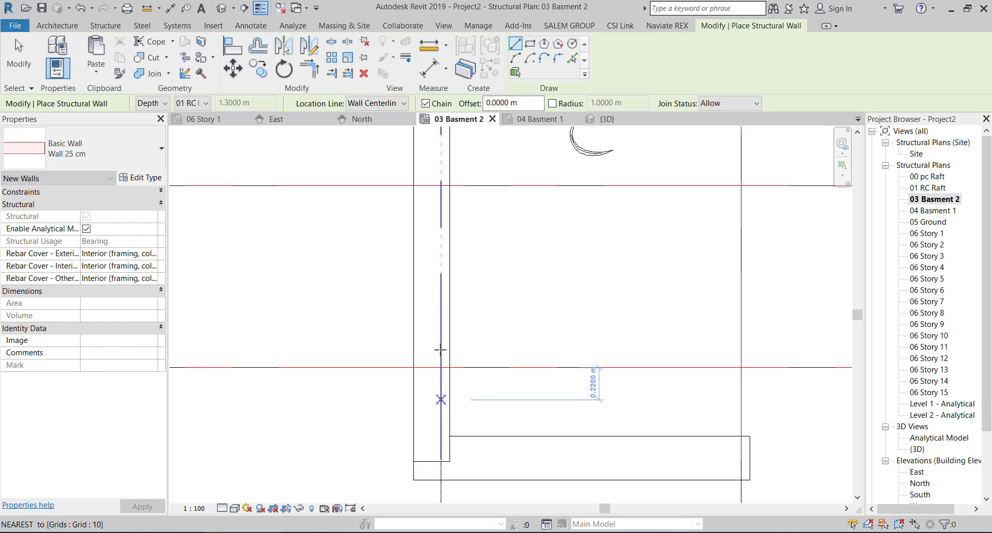
Draw a Wall 35 cm structural wall about 2.18 m long along the lower leg of outline ح٣, ending at the vertical wall's centreline
{"action": "left_click", "coordinate": [137, 153]}
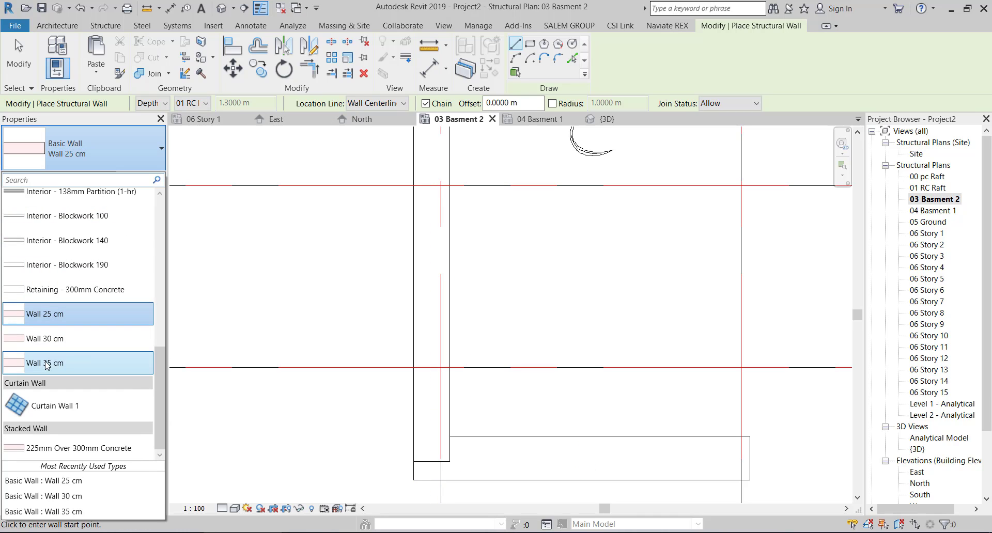
{"action": "left_click", "coordinate": [58, 363]}
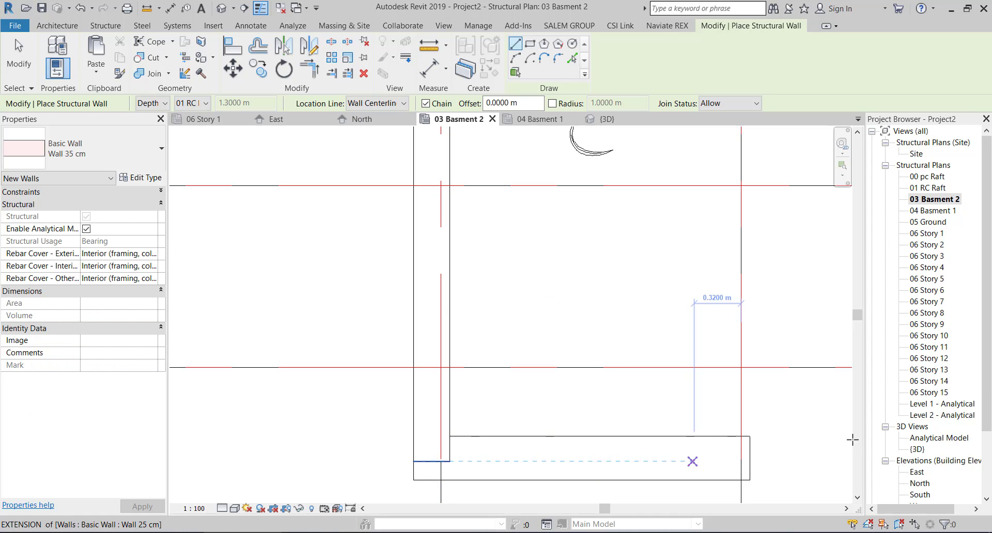
{"action": "scroll", "coordinate": [755, 460], "scroll_direction": "up", "scroll_amount": 3}
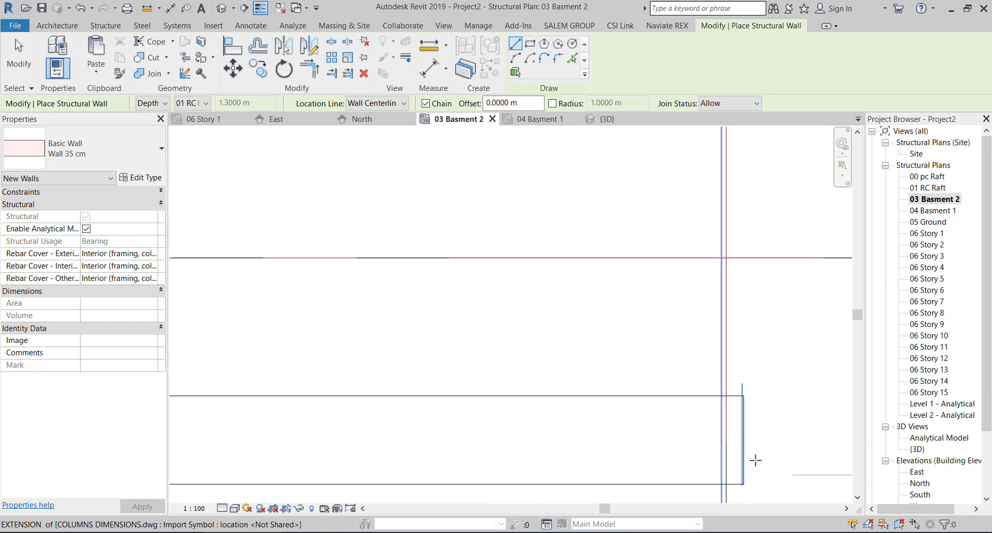
{"action": "scroll", "coordinate": [743, 436], "scroll_direction": "down", "scroll_amount": 3}
{"action": "left_click", "coordinate": [741, 436]}
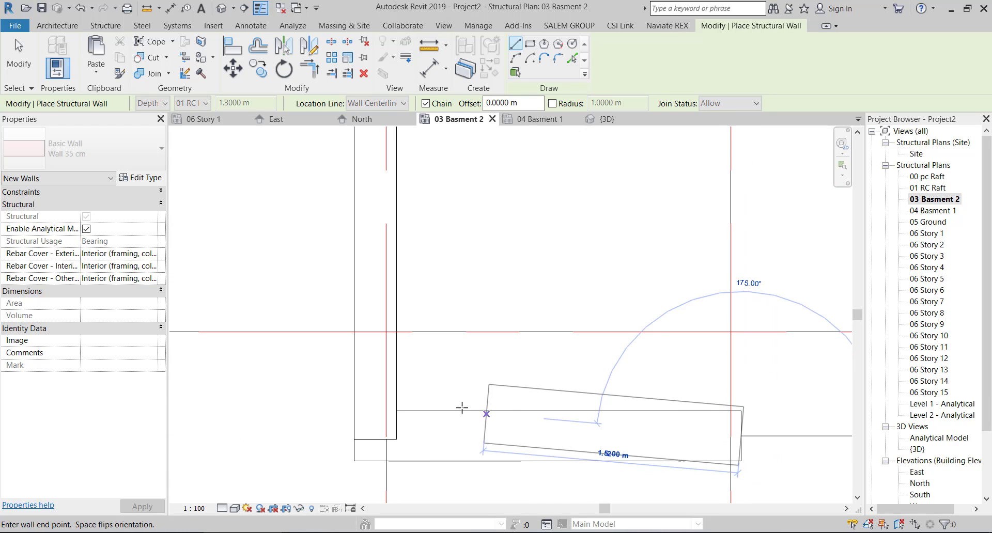
{"action": "left_click", "coordinate": [375, 436]}
{"action": "key", "text": "Escape"}
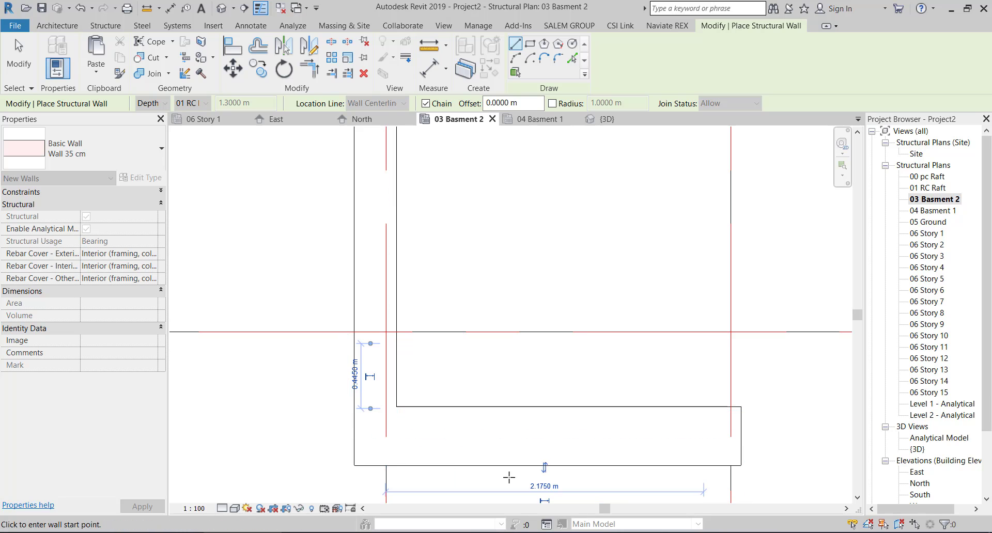
{"action": "scroll", "coordinate": [507, 476], "scroll_direction": "down", "scroll_amount": 3}
{"action": "key", "text": "Escape"}
{"action": "scroll", "coordinate": [538, 427], "scroll_direction": "down", "scroll_amount": 2}
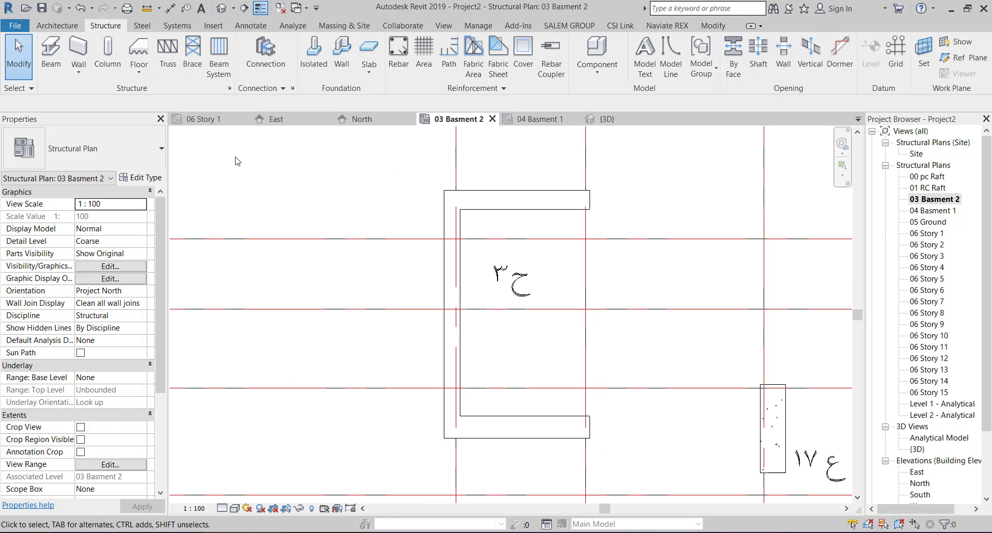
Open the default 3D view and hide the imported COLUMNS DIMENSIONS.dwg category in it
{"action": "left_click", "coordinate": [607, 119]}
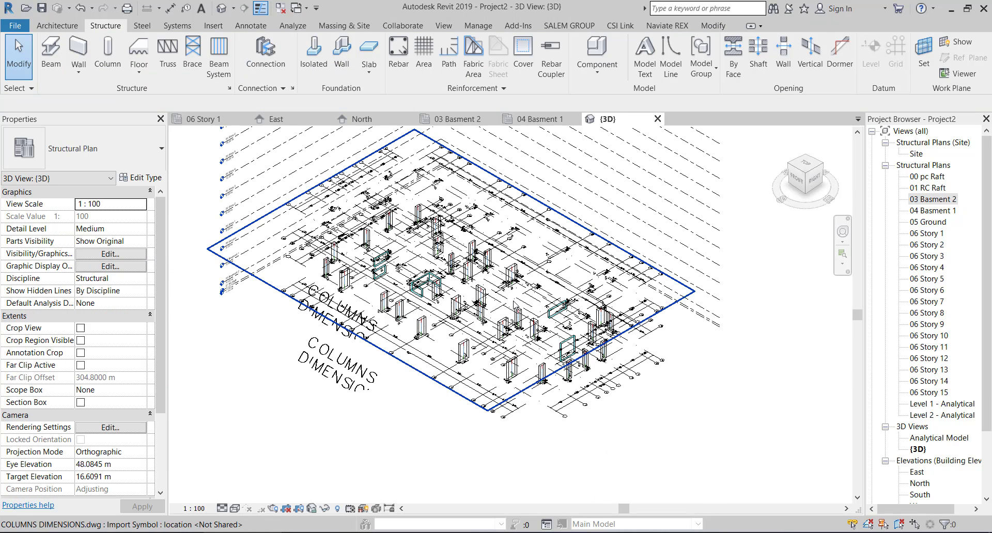
{"action": "middle_click_drag", "start_coordinate": [552, 320], "coordinate": [579, 332]}
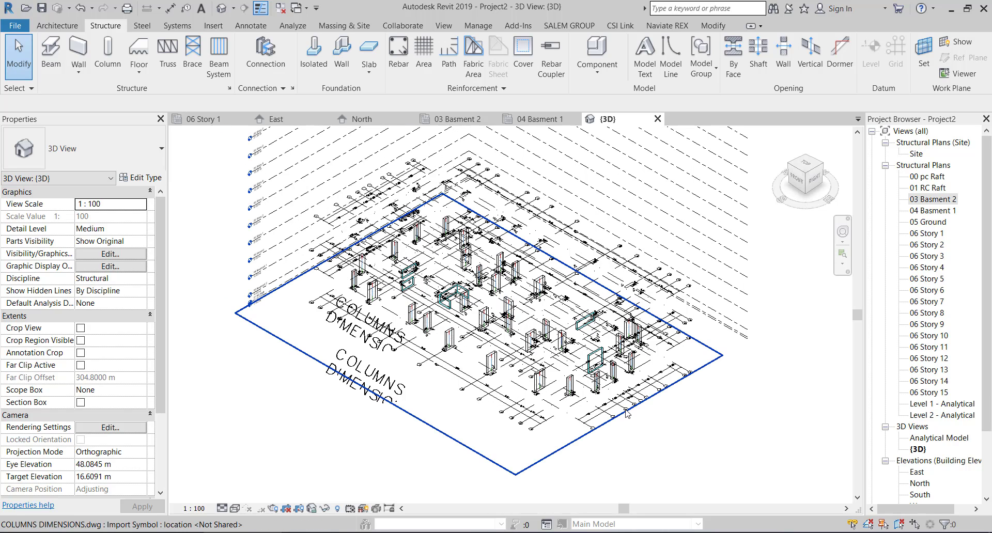
{"action": "left_click", "coordinate": [627, 412]}
{"action": "right_click", "coordinate": [726, 404]}
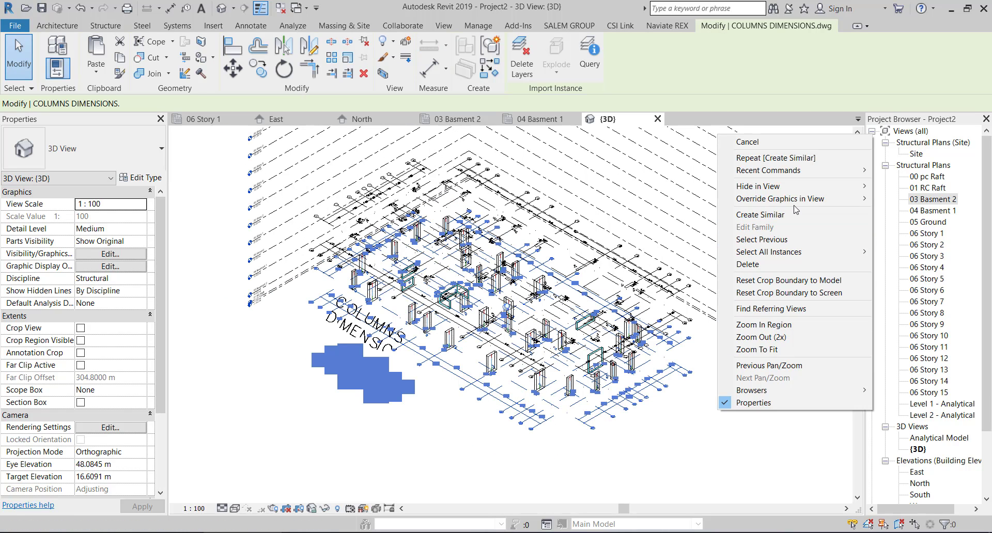
{"action": "mouse_move", "coordinate": [866, 192]}
{"action": "left_click", "coordinate": [904, 199]}
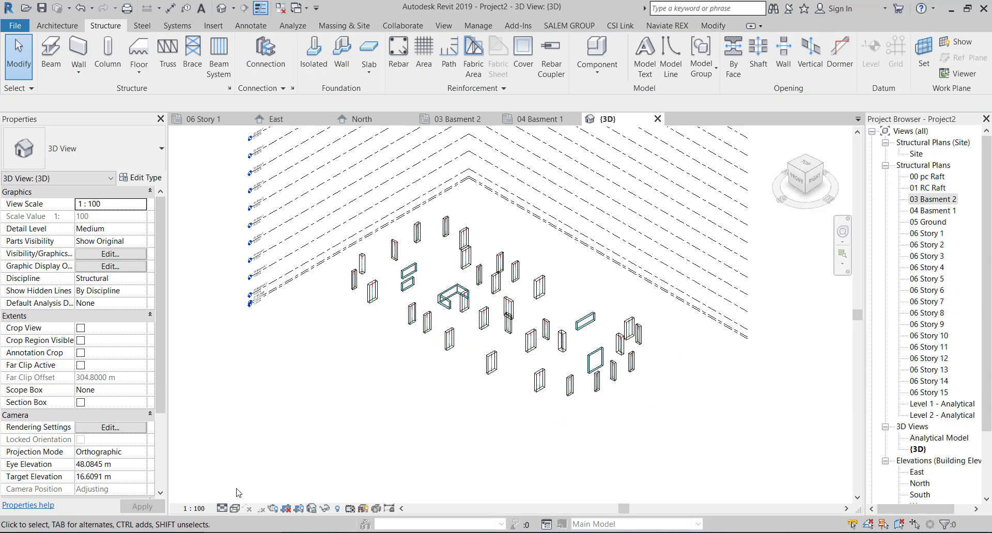
Try the Shaded visual style on the 3D view and set the style to Realistic
{"action": "left_click", "coordinate": [237, 509]}
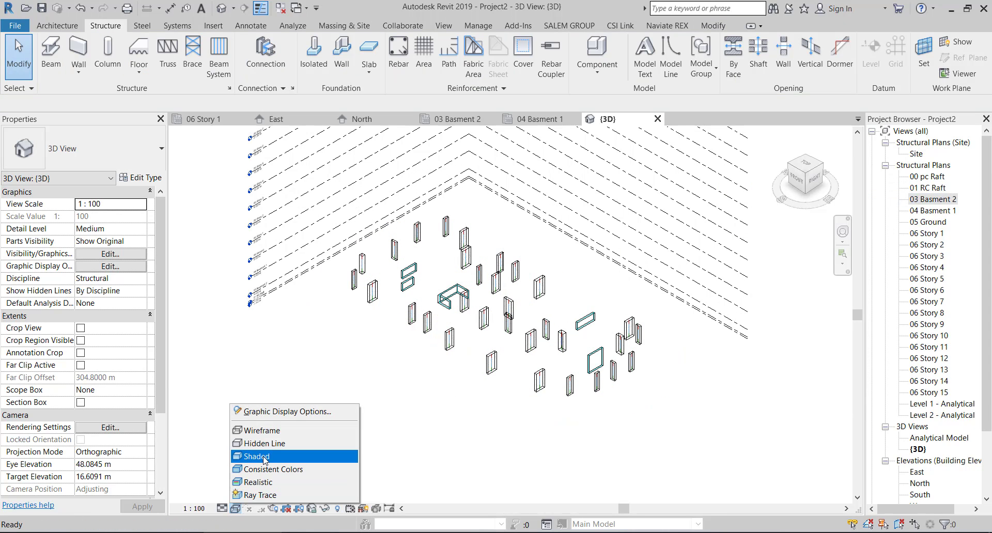
{"action": "left_click", "coordinate": [264, 460]}
{"action": "left_click", "coordinate": [237, 510]}
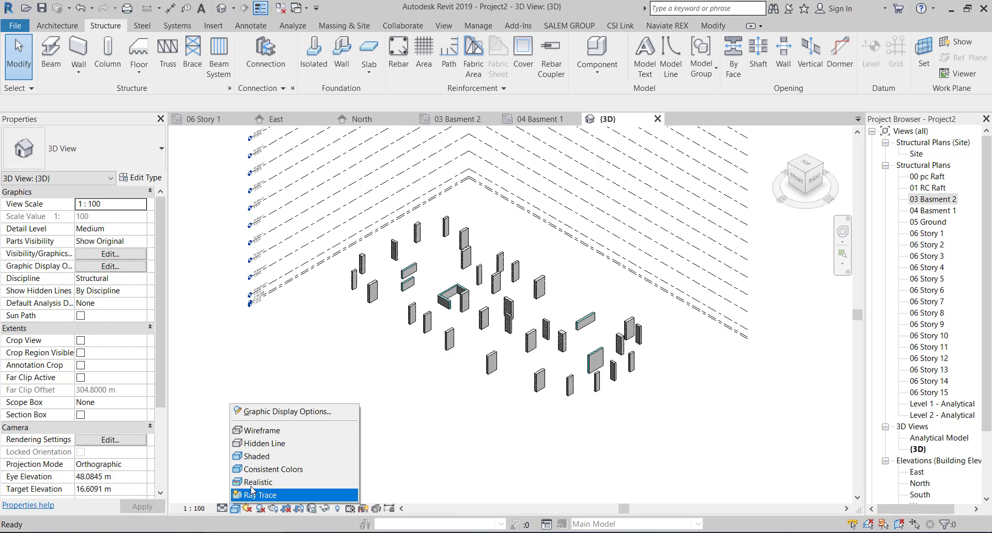
{"action": "left_click", "coordinate": [266, 484]}
{"action": "scroll", "coordinate": [524, 328], "scroll_direction": "up", "scroll_amount": 2}
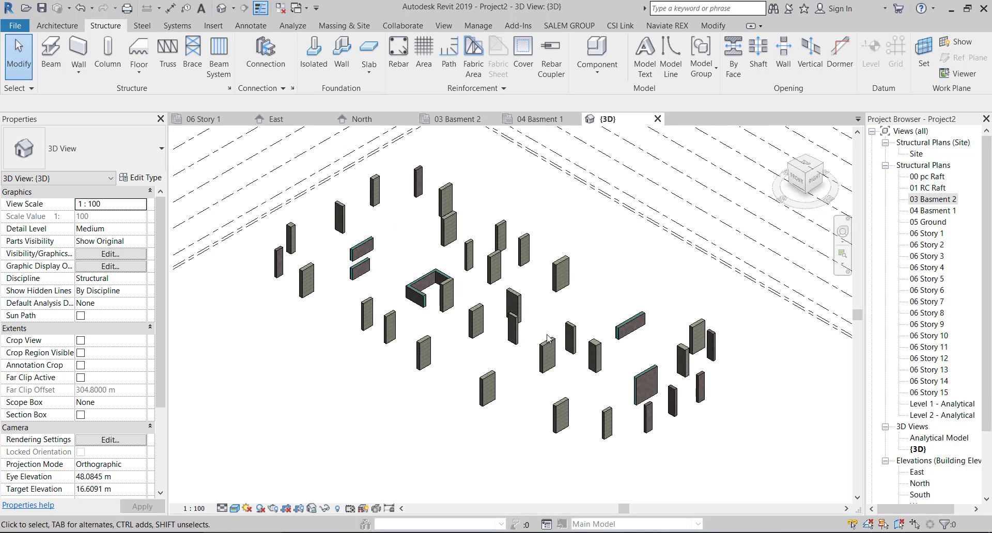
{"action": "scroll", "coordinate": [411, 303], "scroll_direction": "up", "scroll_amount": 3}
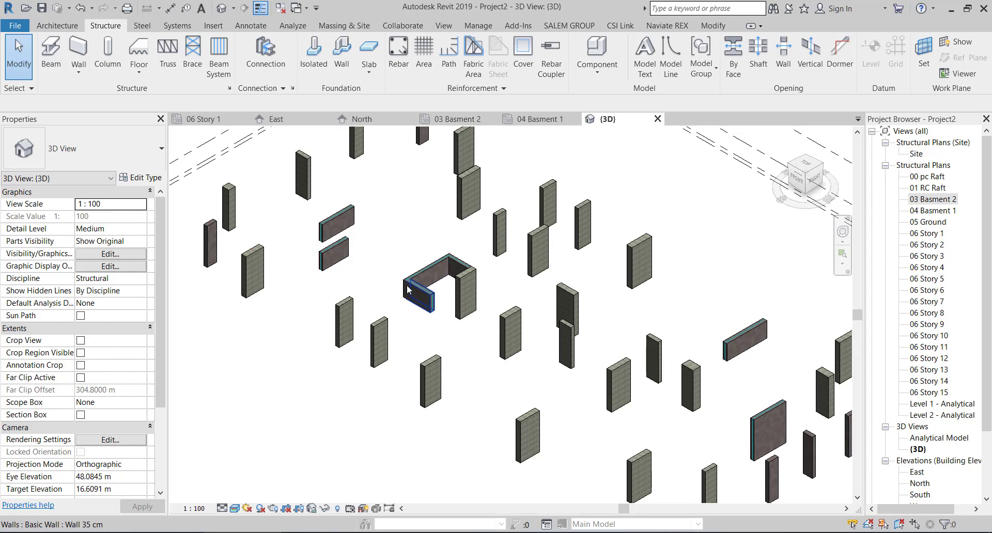
Examine the modelled shear walls by selecting them together in 3D, and check the properties of the ح١ wall alone
{"action": "left_click", "coordinate": [408, 285]}
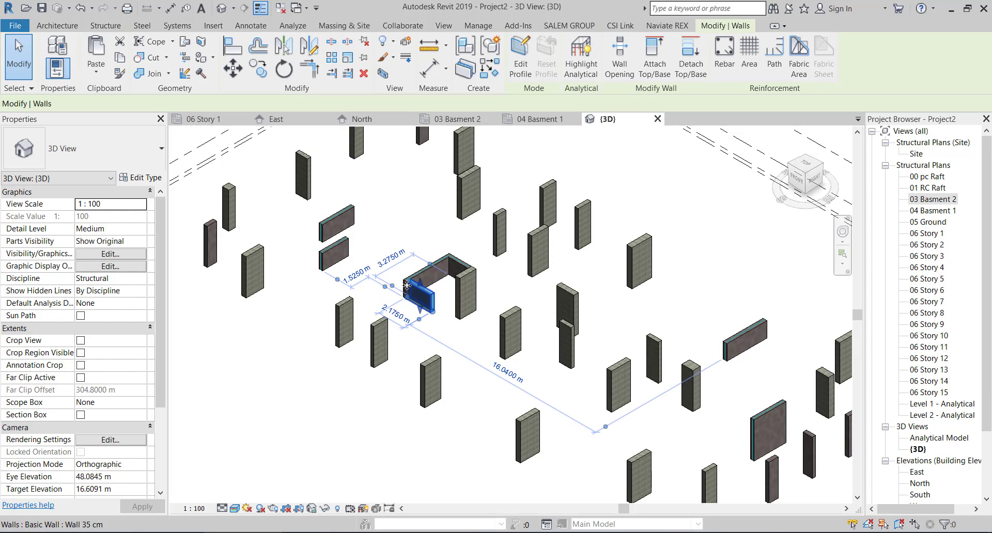
{"action": "left_click", "coordinate": [464, 257], "text": "ctrl"}
{"action": "left_click", "coordinate": [462, 261], "text": "ctrl"}
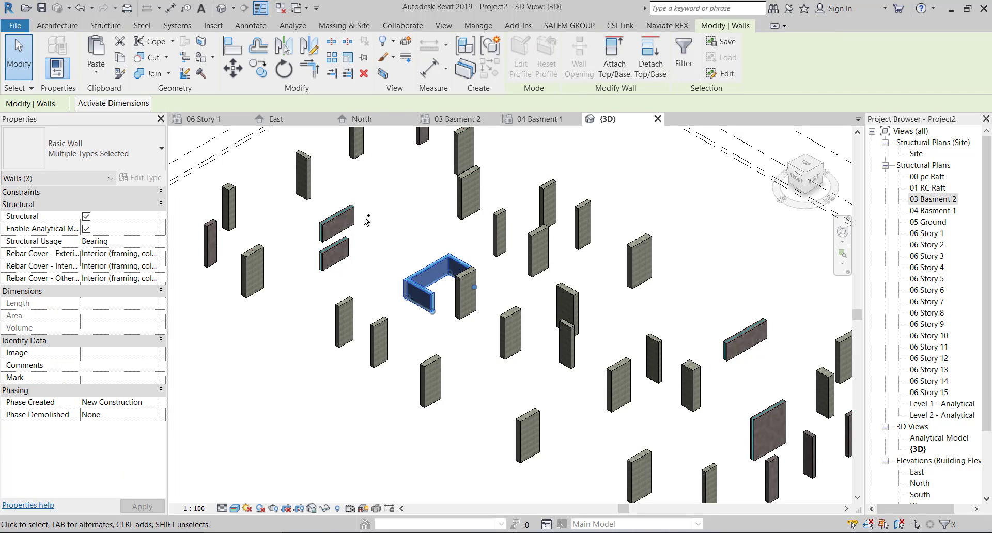
{"action": "left_click_drag", "start_coordinate": [357, 200], "coordinate": [304, 275], "text": "ctrl"}
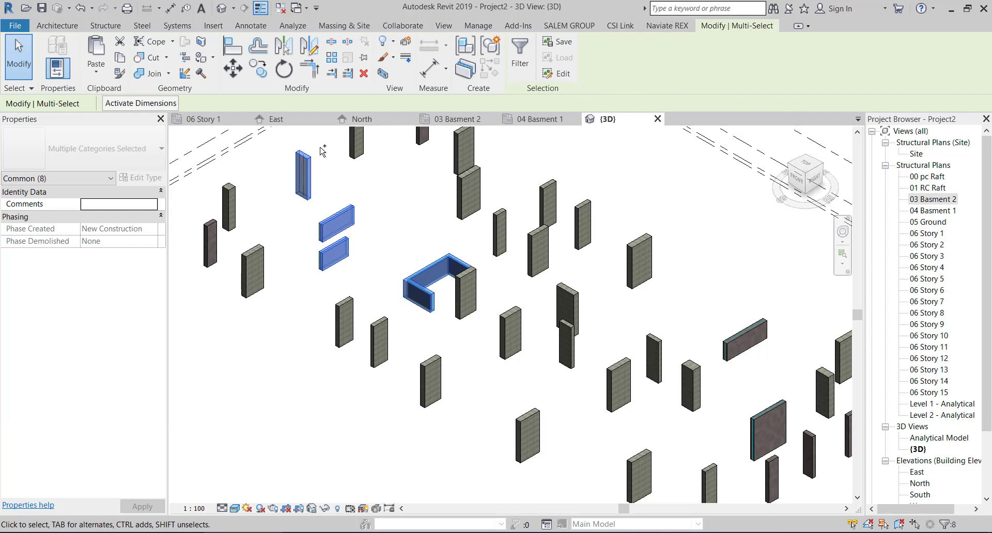
{"action": "left_click", "coordinate": [306, 166], "text": "shift"}
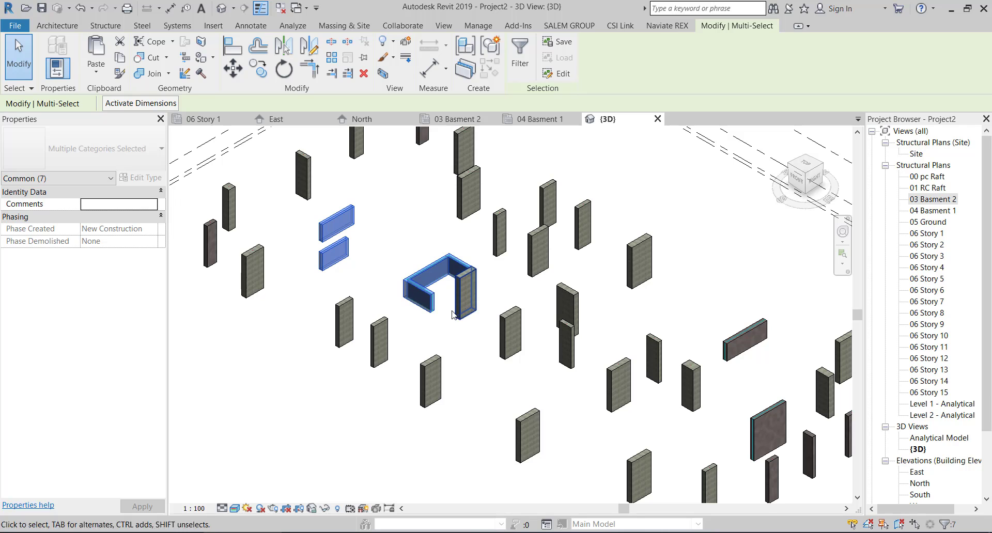
{"action": "left_click", "coordinate": [756, 327], "text": "ctrl"}
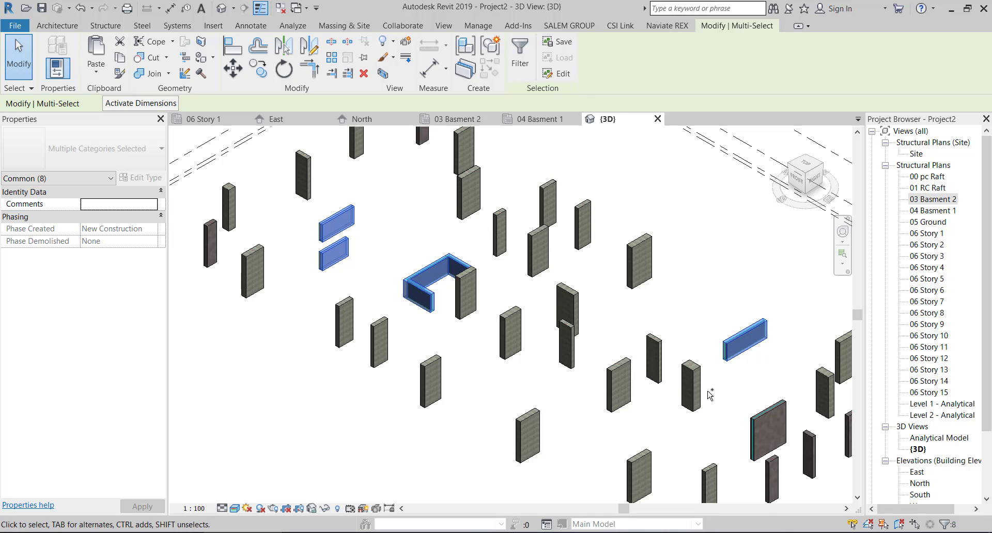
{"action": "scroll", "coordinate": [490, 311], "scroll_direction": "down", "scroll_amount": 1}
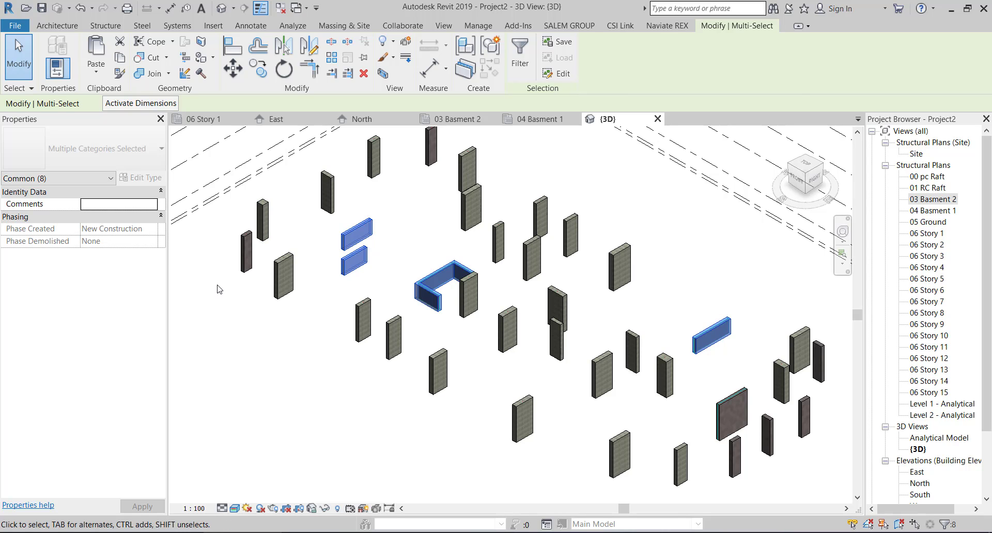
{"action": "left_click", "coordinate": [282, 332]}
{"action": "left_click", "coordinate": [366, 234]}
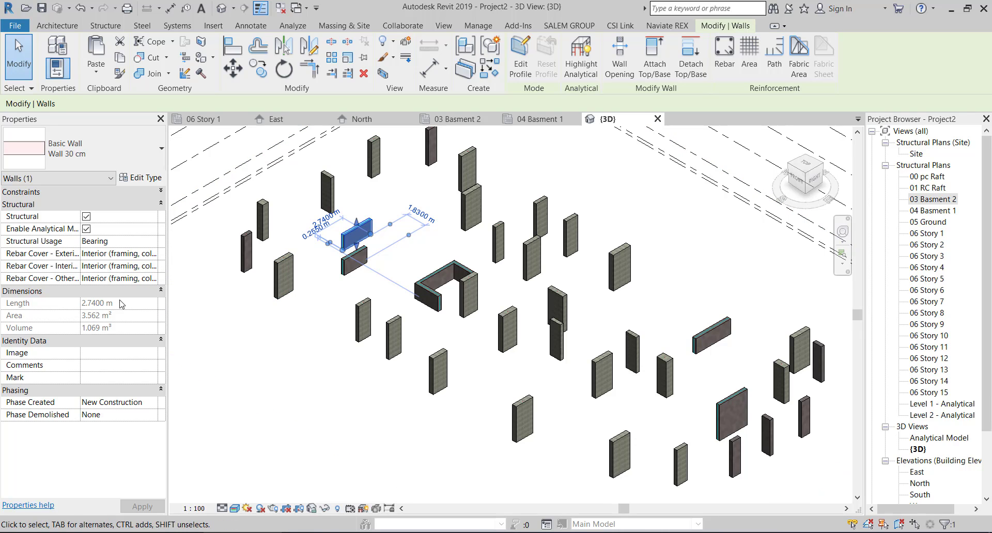
{"action": "left_click", "coordinate": [321, 363]}
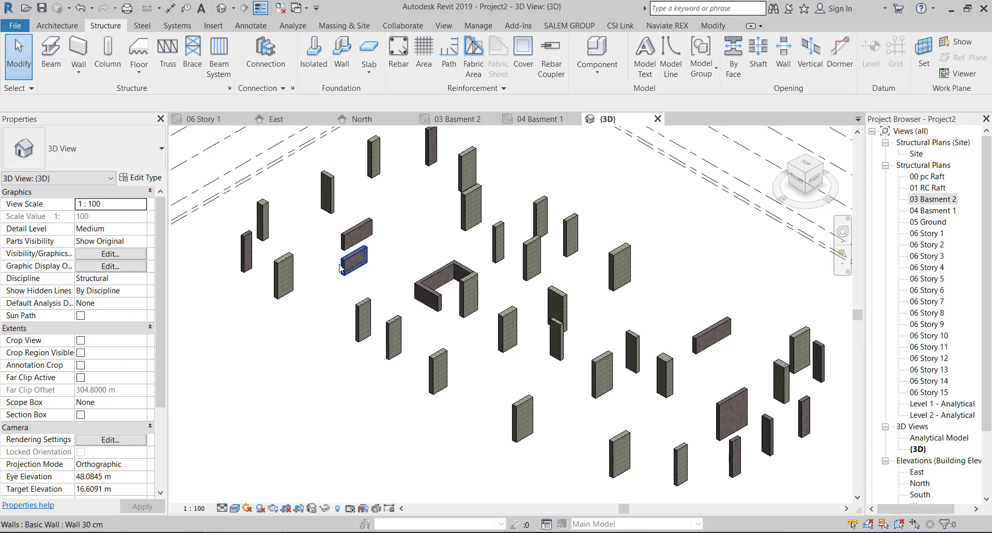
Switch to the 03 Basment 2 structural plan and select the three walls of ح٣ together
{"action": "left_click", "coordinate": [360, 230]}
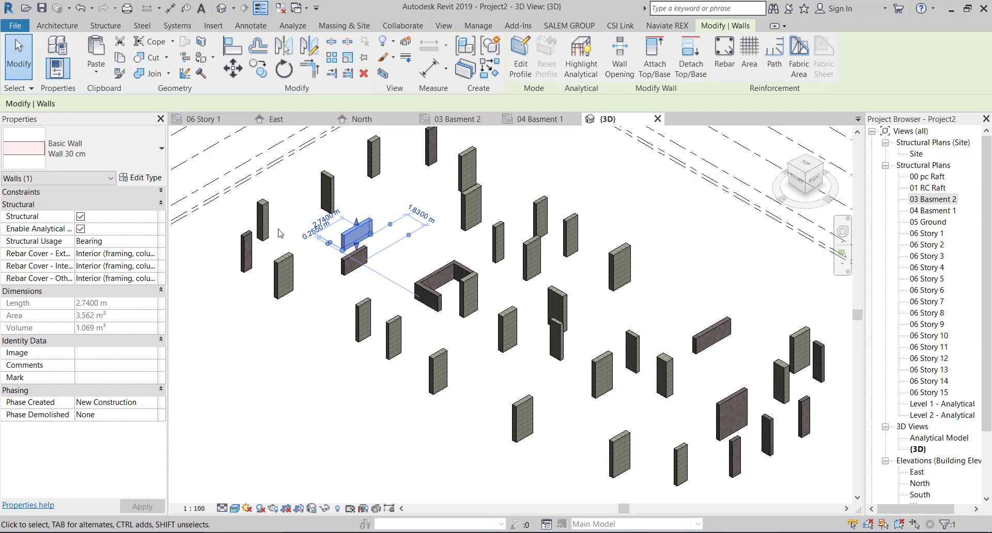
{"action": "left_click", "coordinate": [542, 119]}
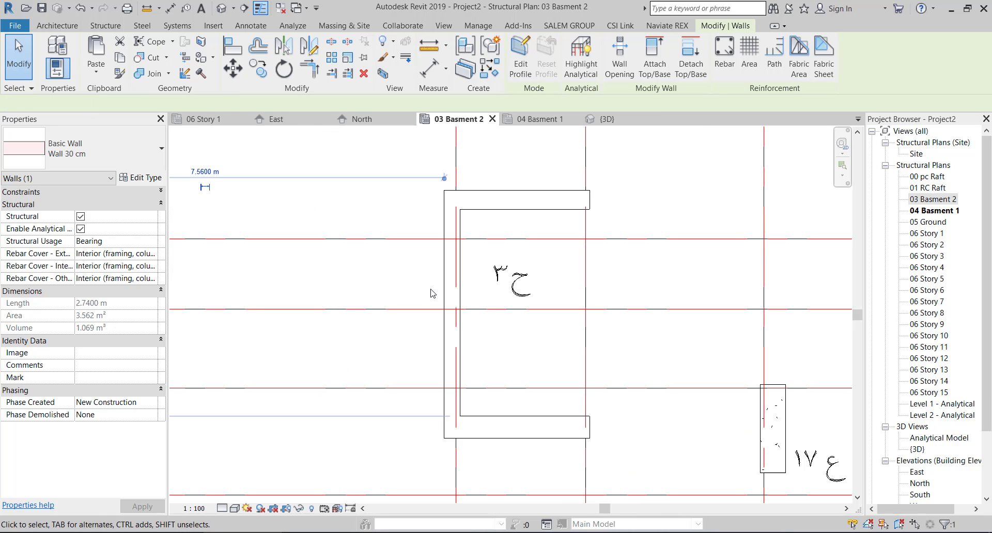
{"action": "scroll", "coordinate": [432, 292], "scroll_direction": "down", "scroll_amount": 3}
{"action": "left_click", "coordinate": [417, 233]}
{"action": "left_click_drag", "start_coordinate": [417, 232], "coordinate": [507, 365]}
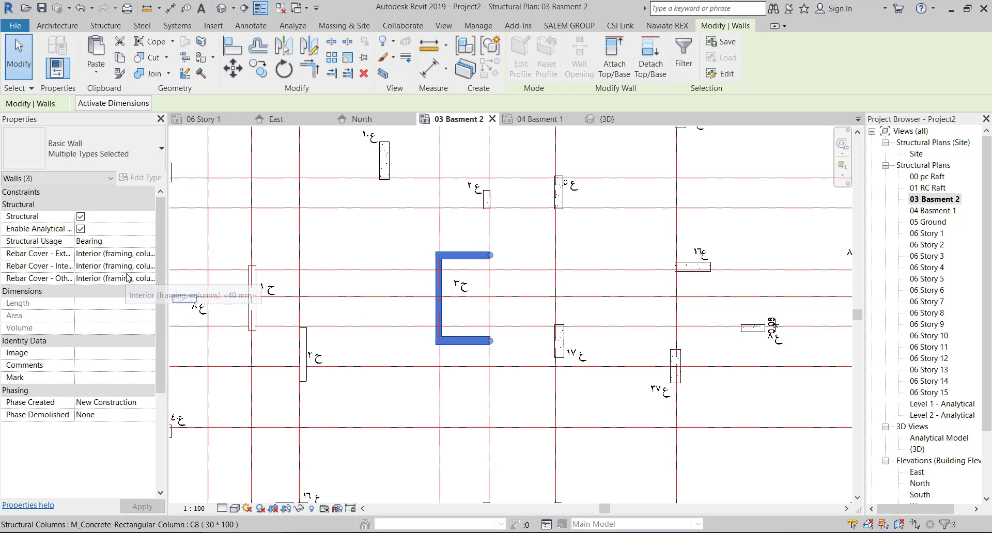
{"action": "scroll", "coordinate": [425, 282], "scroll_direction": "down", "scroll_amount": 2}
{"action": "scroll", "coordinate": [272, 311], "scroll_direction": "up", "scroll_amount": 2}
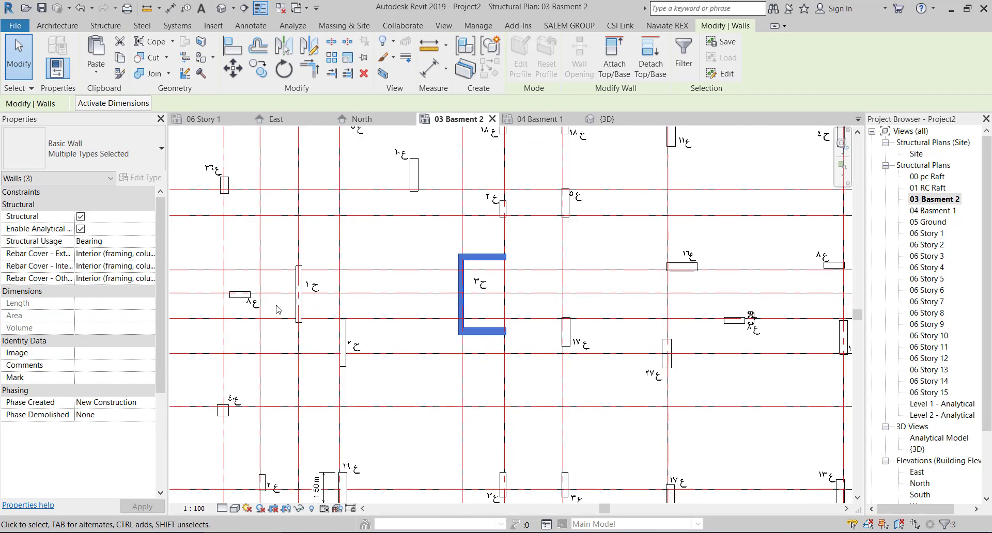
Select only the ح١ wall beside ح٢ in the plan and expand its Constraints properties
{"action": "left_click", "coordinate": [297, 310]}
{"action": "left_click", "coordinate": [308, 294]}
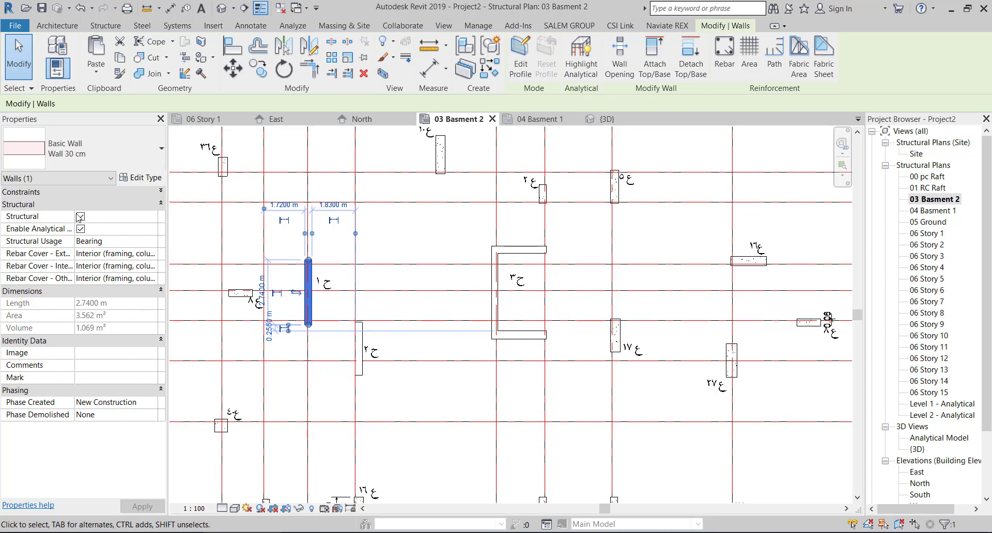
{"action": "left_click", "coordinate": [97, 195]}
{"action": "left_click", "coordinate": [97, 194]}
{"action": "left_click", "coordinate": [97, 194]}
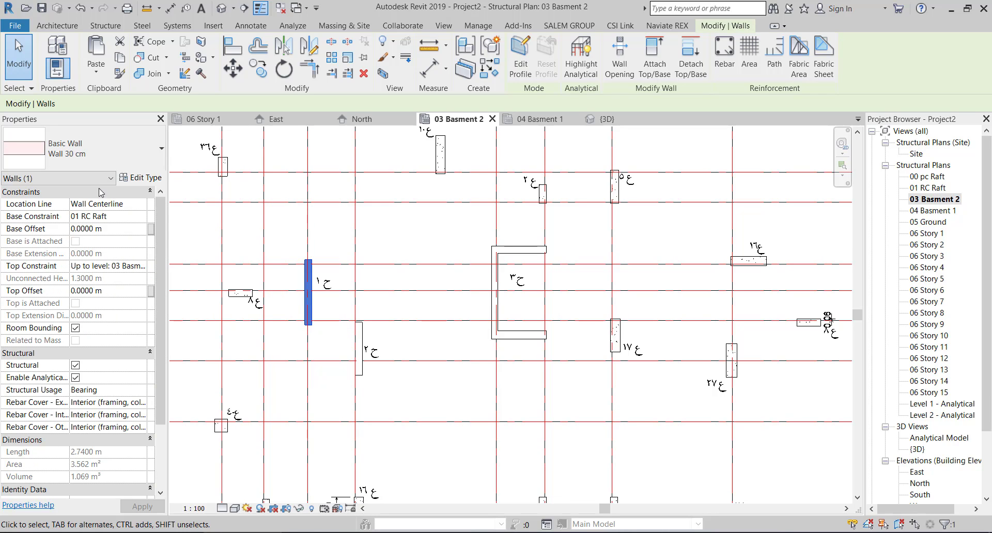
{"action": "left_click", "coordinate": [100, 193]}
{"action": "left_click", "coordinate": [99, 193]}
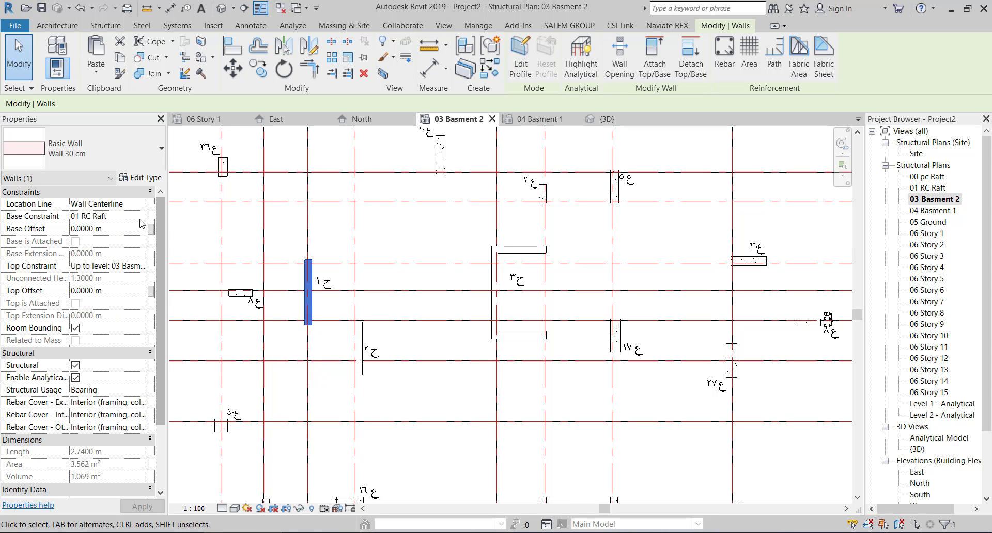
Set the selected ح١ wall's base constraint to 03 Basment 2 and its top constraint up to level 04 Basment 1
{"action": "left_click", "coordinate": [142, 267]}
{"action": "left_click", "coordinate": [141, 268]}
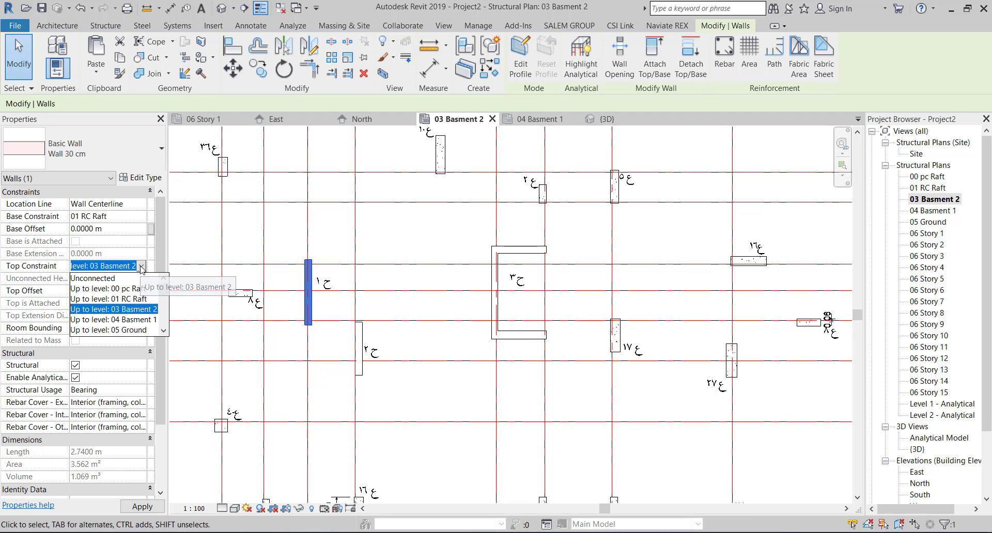
{"action": "left_click", "coordinate": [129, 216]}
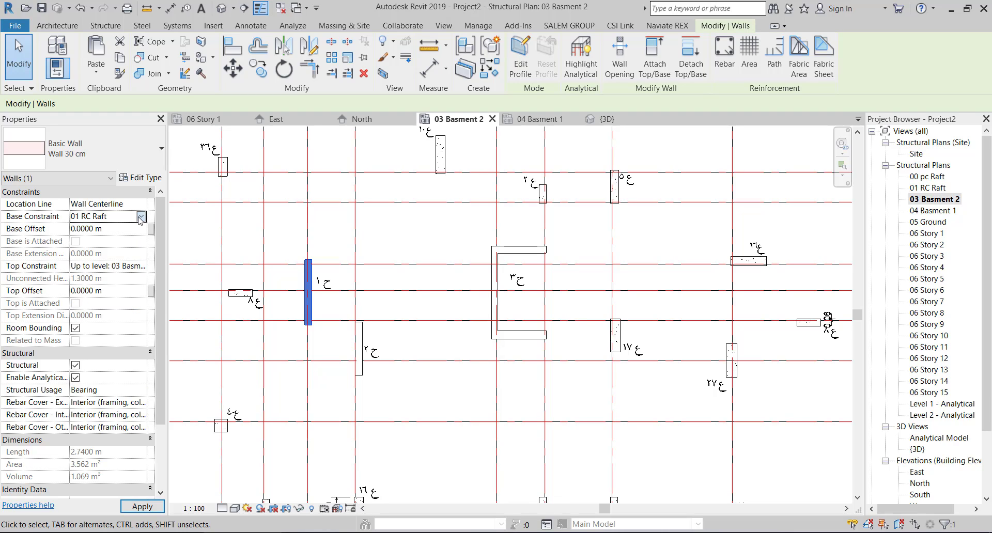
{"action": "left_click", "coordinate": [140, 218]}
{"action": "left_click", "coordinate": [98, 249]}
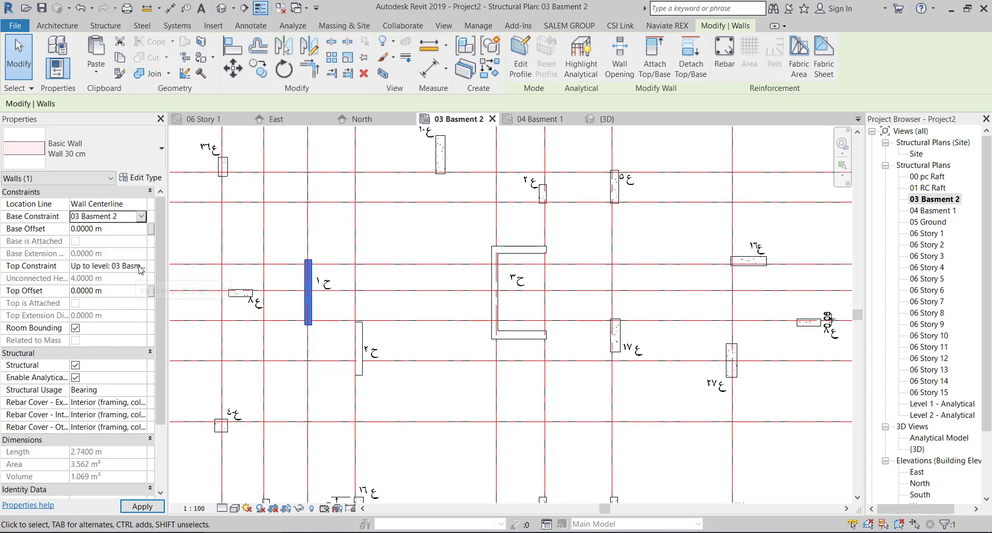
{"action": "left_click", "coordinate": [141, 269]}
{"action": "left_click", "coordinate": [122, 321]}
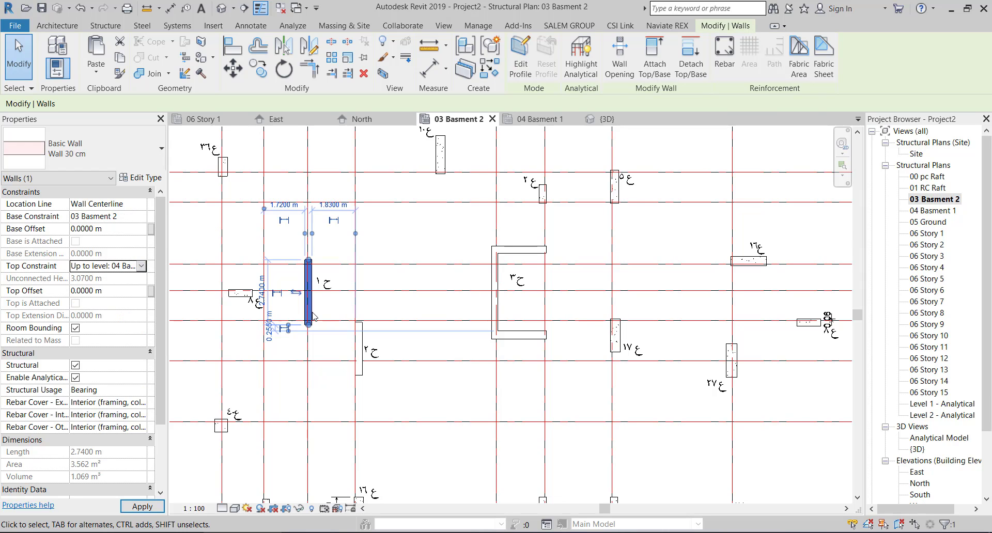
{"action": "key", "text": "Escape"}
Select the walls of ح٢, ح٣ and ح٤ together, leaving both ح١ walls out of the selection
{"action": "left_click_drag", "start_coordinate": [344, 397], "coordinate": [383, 312]}
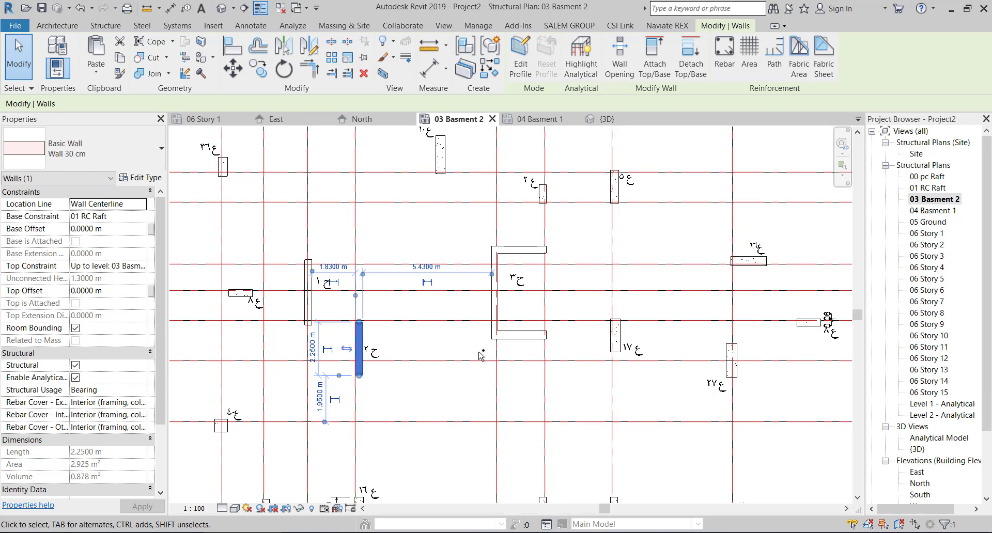
{"action": "left_click_drag", "start_coordinate": [570, 241], "coordinate": [574, 225], "text": "ctrl"}
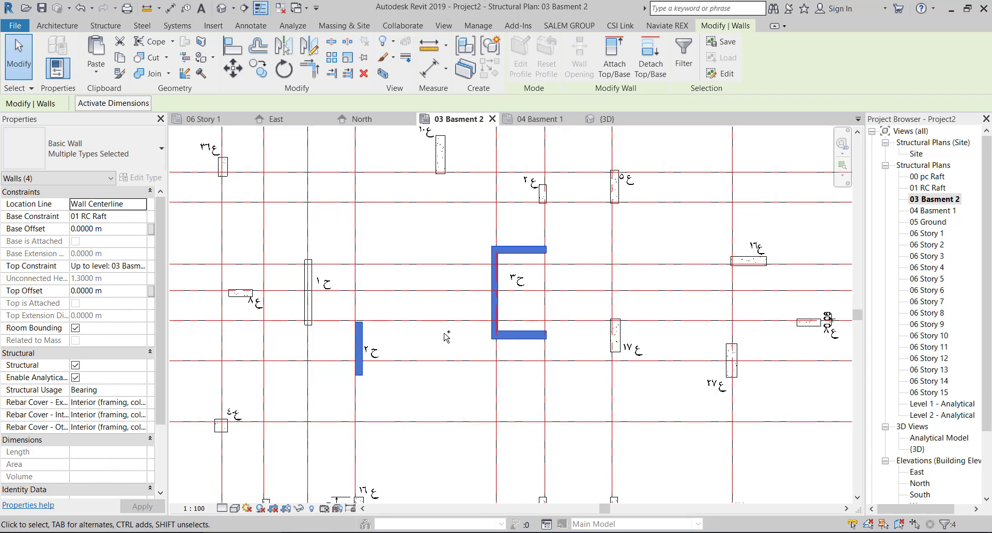
{"action": "scroll", "coordinate": [447, 338], "scroll_direction": "down", "scroll_amount": 1}
{"action": "scroll", "coordinate": [446, 338], "scroll_direction": "down", "scroll_amount": 1}
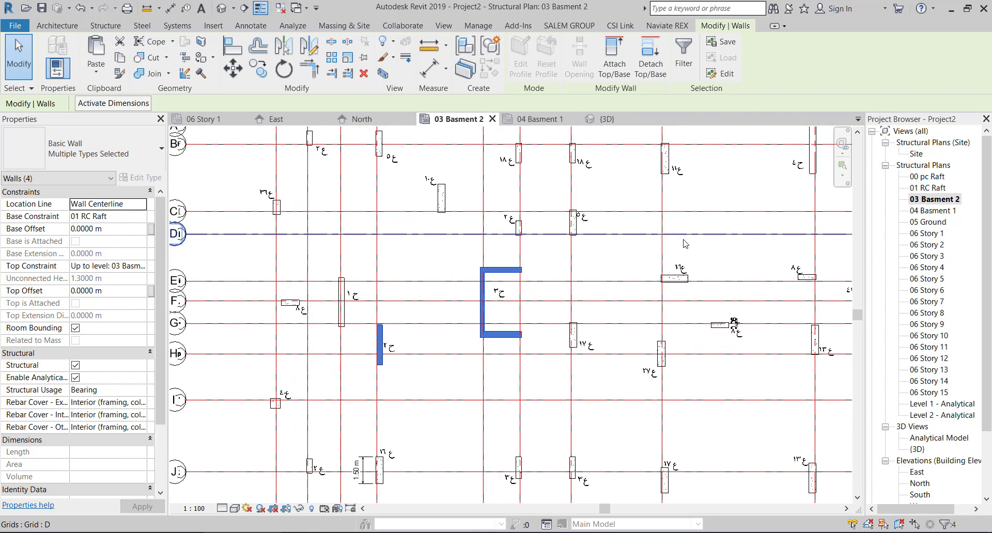
{"action": "middle_click_drag", "start_coordinate": [639, 256], "coordinate": [521, 301]}
{"action": "left_click_drag", "start_coordinate": [658, 234], "coordinate": [730, 147]}
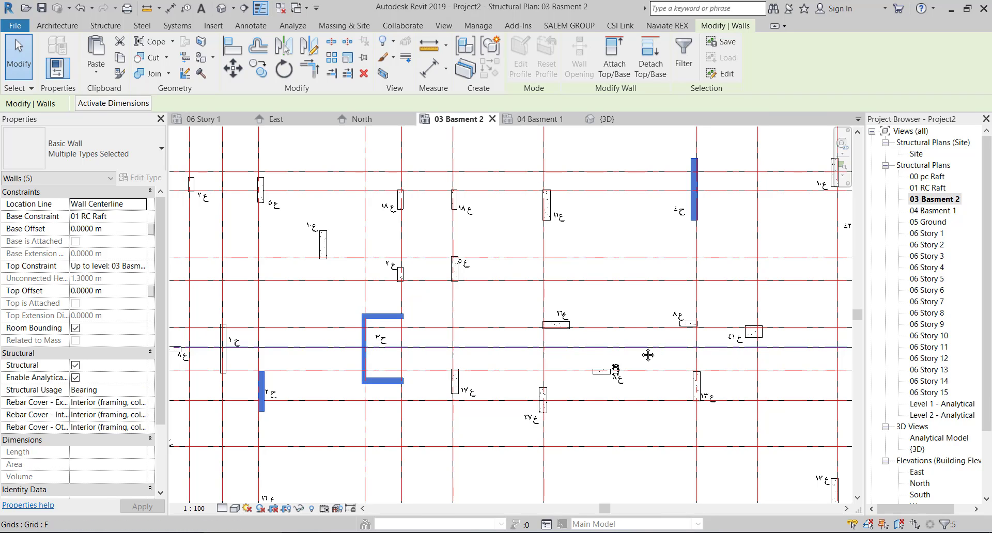
{"action": "middle_click_drag", "start_coordinate": [624, 349], "coordinate": [480, 310]}
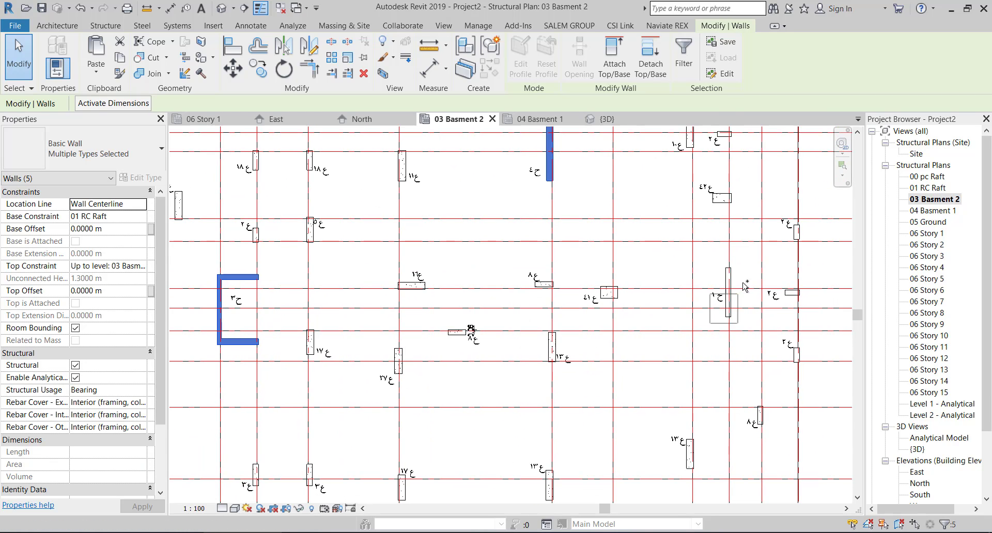
{"action": "left_click_drag", "start_coordinate": [744, 282], "coordinate": [745, 259], "text": "ctrl"}
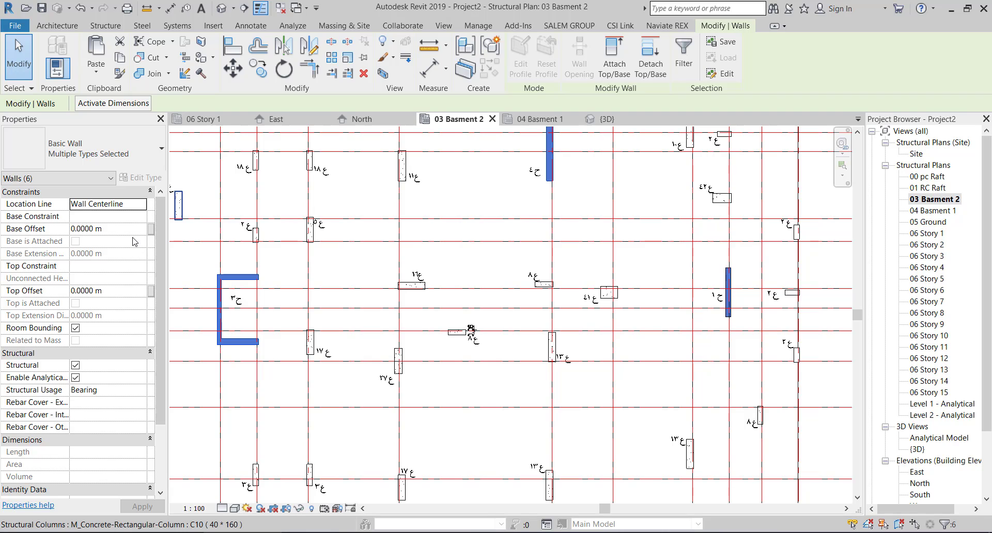
{"action": "left_click", "coordinate": [725, 282], "text": "shift"}
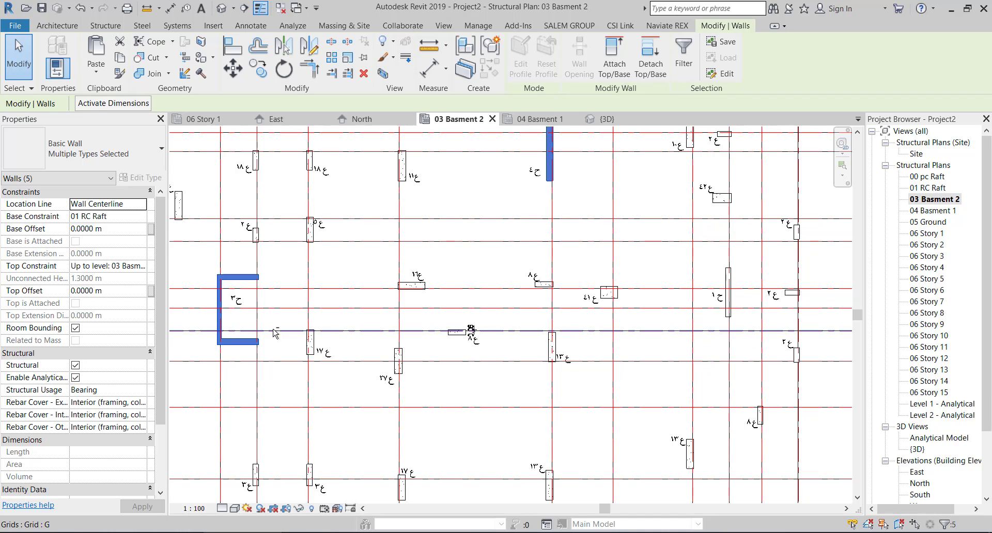
Set the base constraint of the selected ح٢, ح٣ and ح٤ walls to 03 Basment 2 and the top constraint up to level 04 Basment 1
{"action": "left_click", "coordinate": [141, 216]}
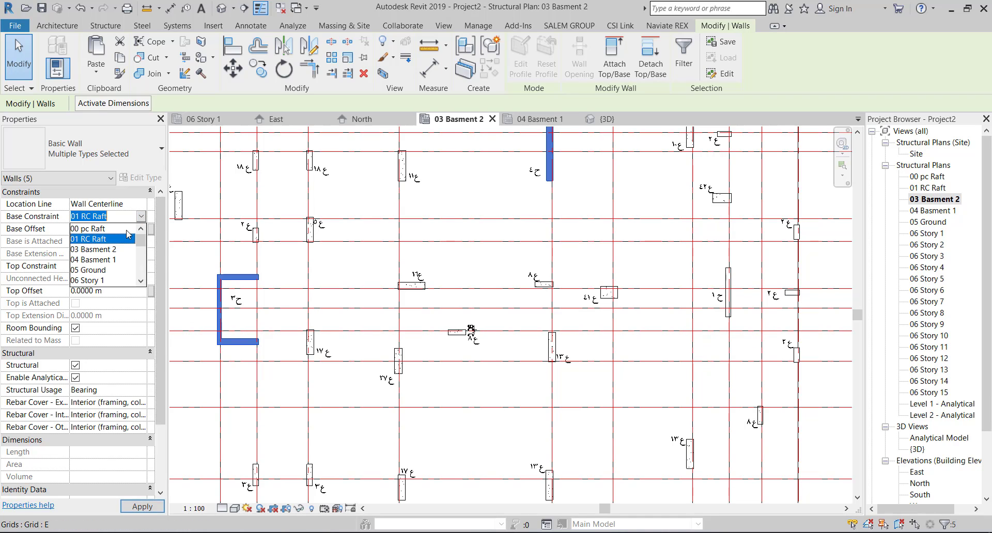
{"action": "left_click", "coordinate": [109, 249]}
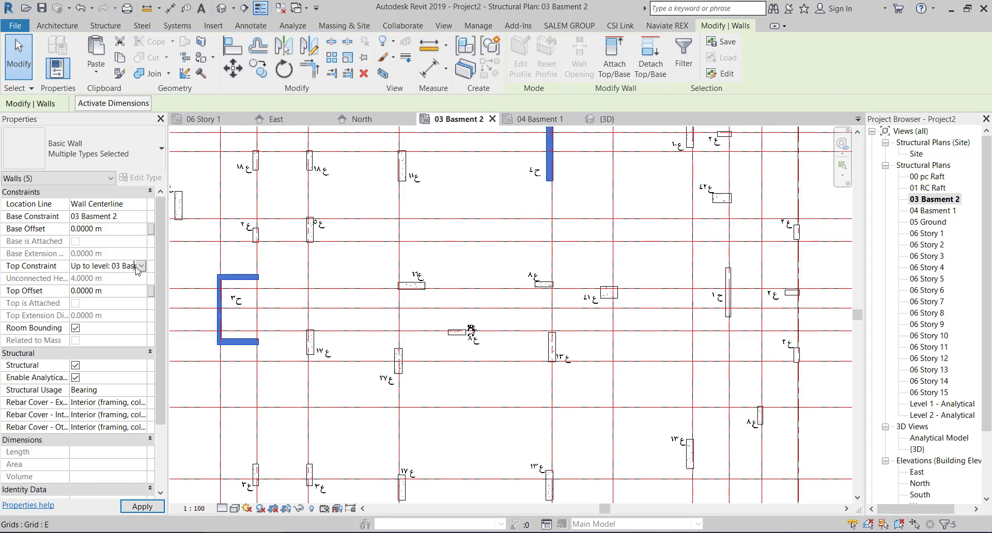
{"action": "left_click", "coordinate": [141, 266]}
{"action": "left_click", "coordinate": [122, 320]}
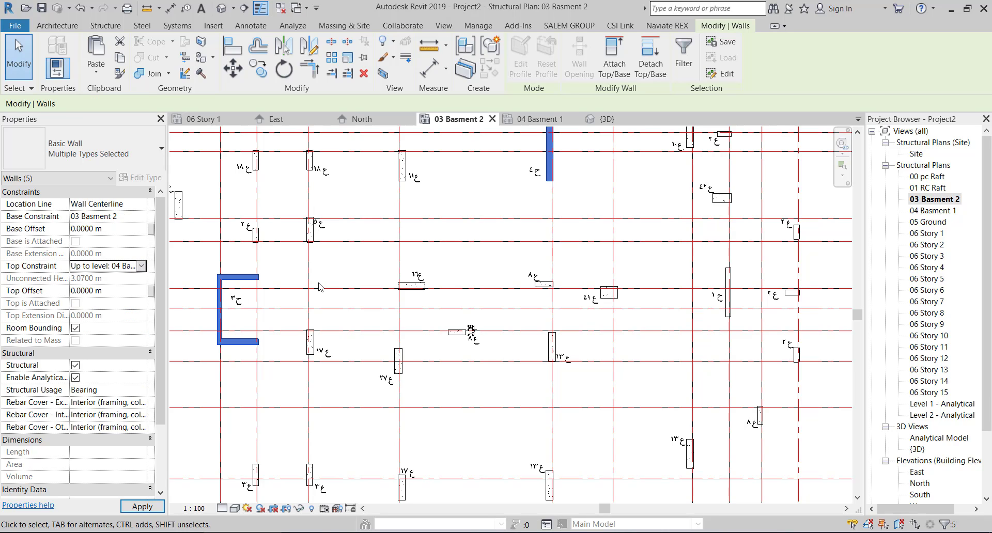
{"action": "scroll", "coordinate": [322, 288], "scroll_direction": "down", "scroll_amount": 1}
{"action": "scroll", "coordinate": [322, 288], "scroll_direction": "down", "scroll_amount": 2}
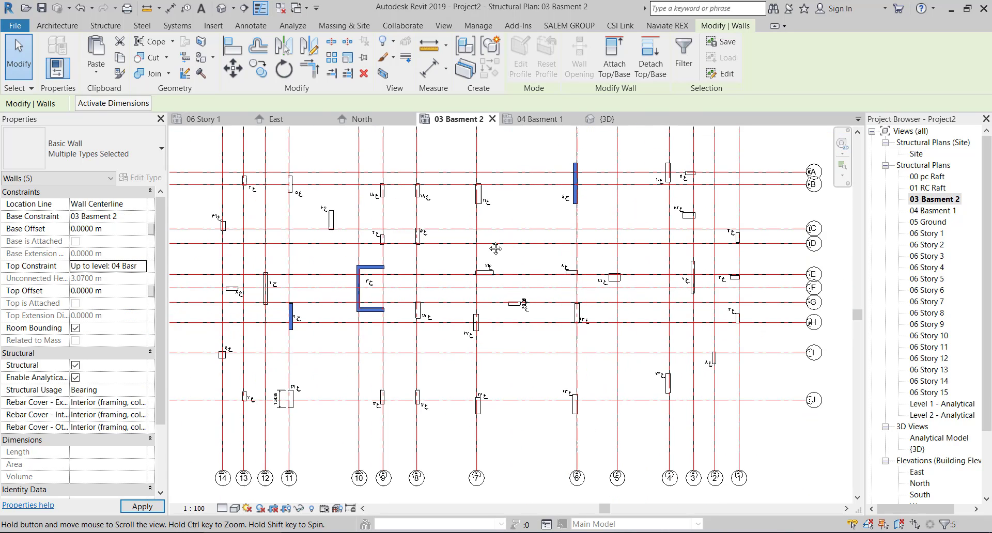
Examine the re-levelled shear walls in the 3D view and check the level constraints of the other ح١ wall near ح٤
{"action": "left_click", "coordinate": [607, 119]}
{"action": "scroll", "coordinate": [523, 337], "scroll_direction": "down", "scroll_amount": 1}
{"action": "left_click", "coordinate": [388, 284]}
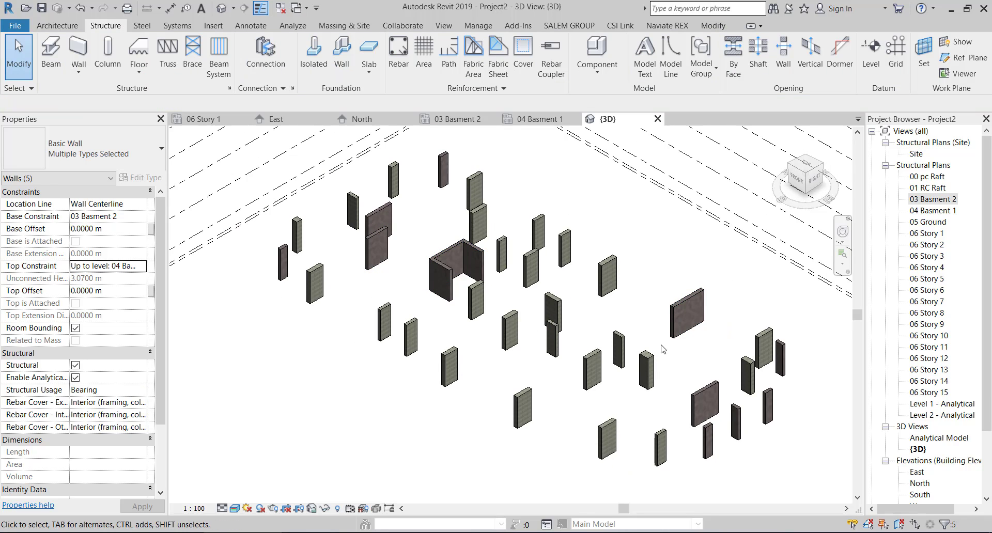
{"action": "left_click", "coordinate": [708, 396]}
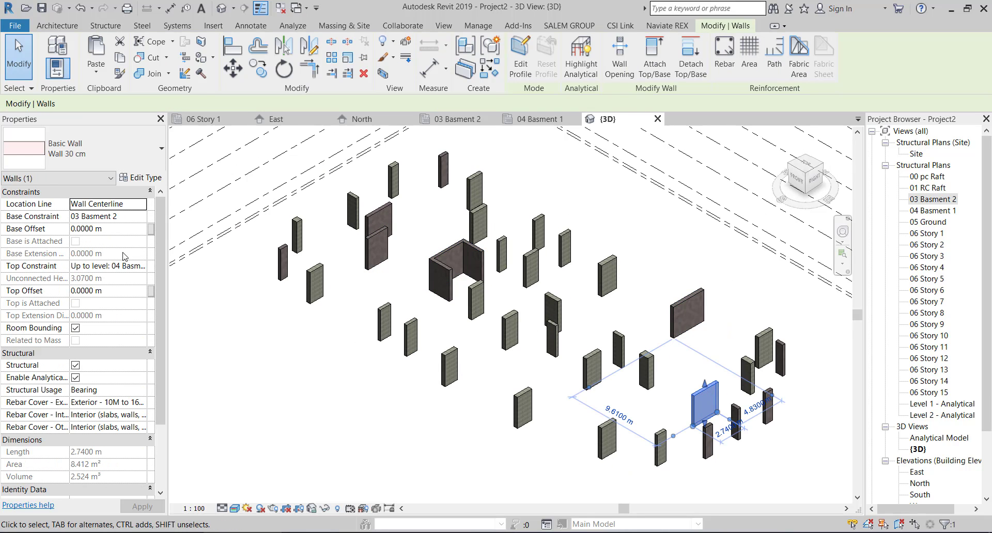
{"action": "left_click", "coordinate": [137, 267]}
{"action": "left_click", "coordinate": [139, 266]}
{"action": "left_click", "coordinate": [140, 266]}
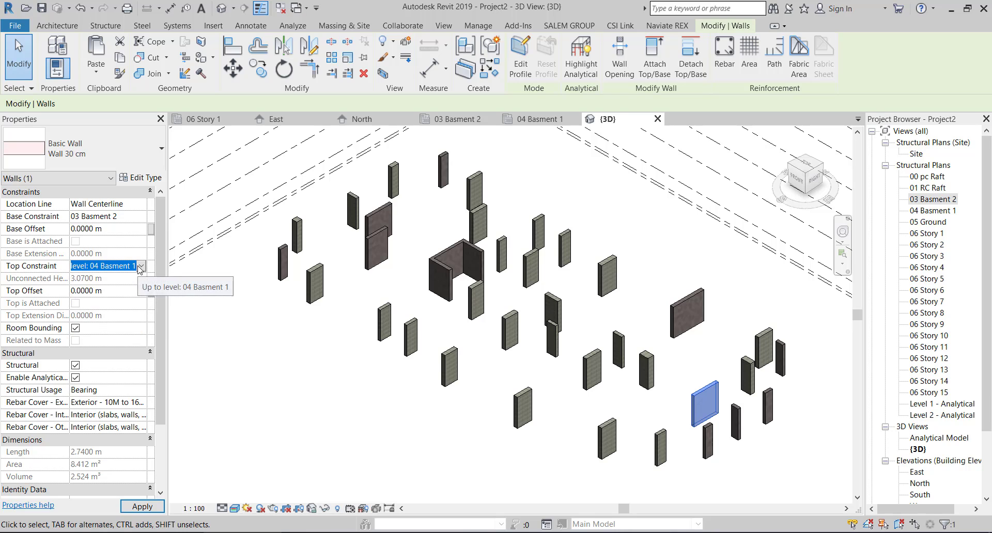
{"action": "left_click", "coordinate": [309, 336]}
{"action": "scroll", "coordinate": [480, 333], "scroll_direction": "down", "scroll_amount": 2}
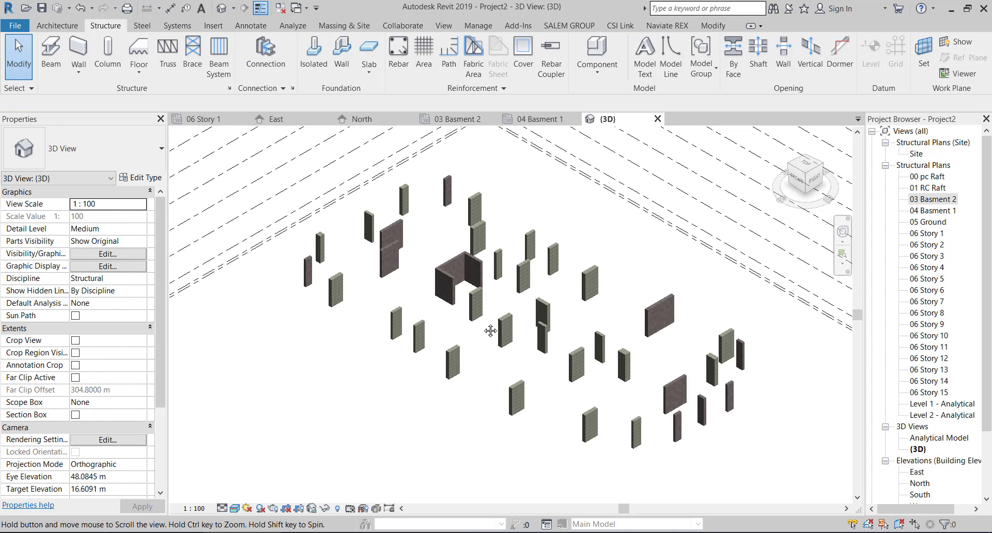